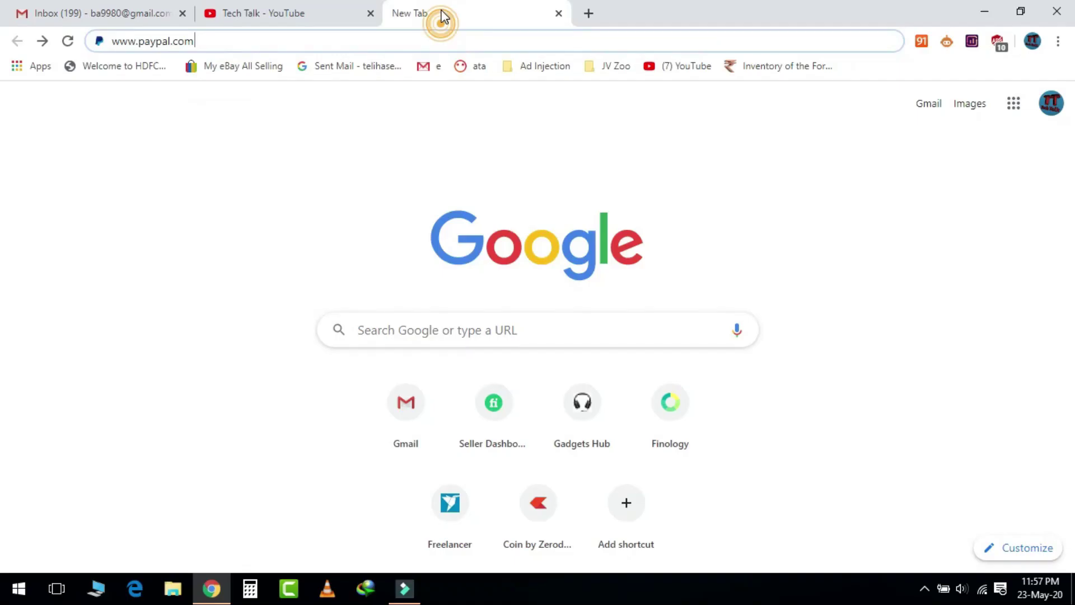
{"action": "left_click", "coordinate": [212, 38]}
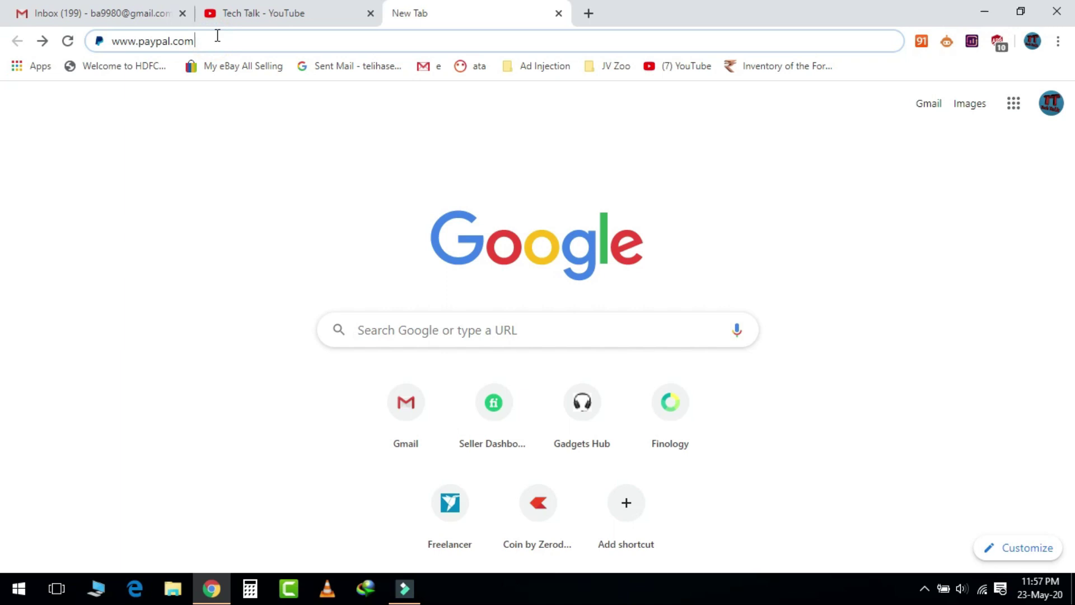
{"action": "key", "text": "Return"}
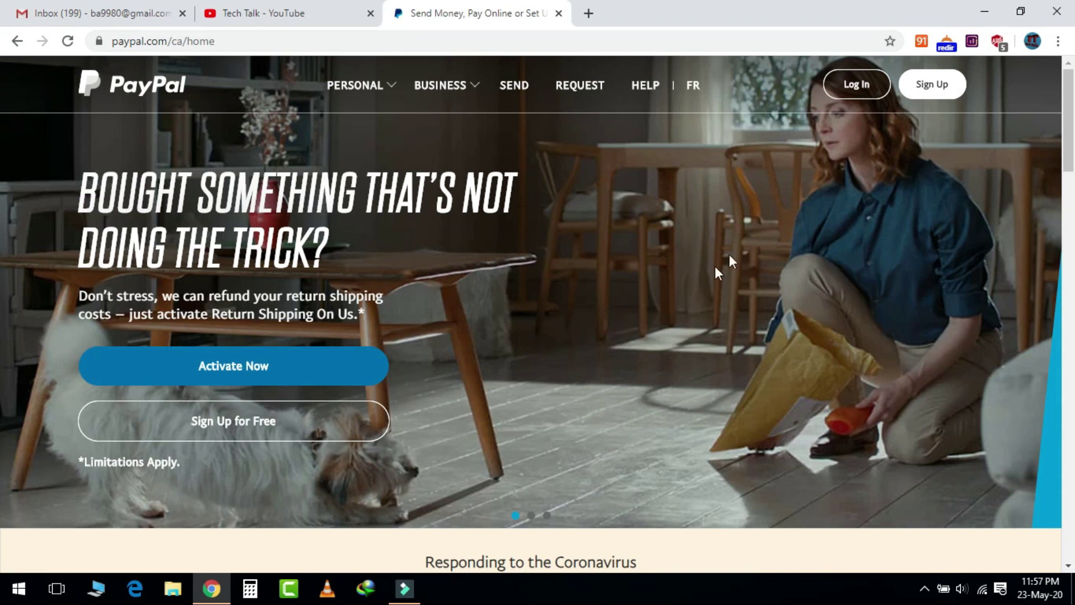
- Start a free PayPal sign-up from the home page's Sign Up button
{"action": "left_click", "coordinate": [938, 87]}
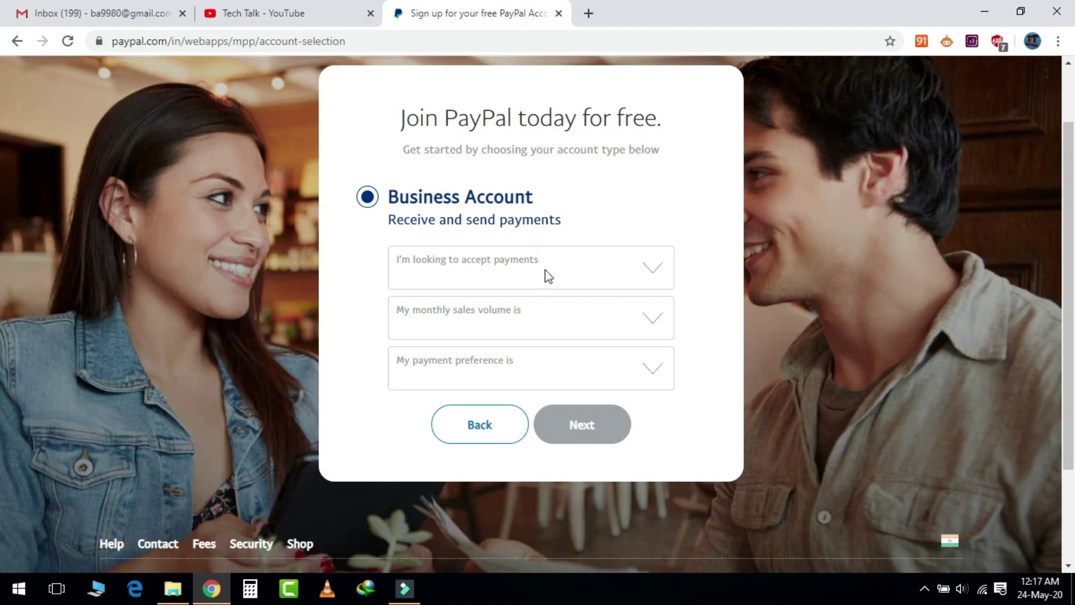
- Answer marketplaces or Freelancer platforms, less than INR 5 Lacs, and Foreign currency only, then continue
{"action": "left_click", "coordinate": [658, 275]}
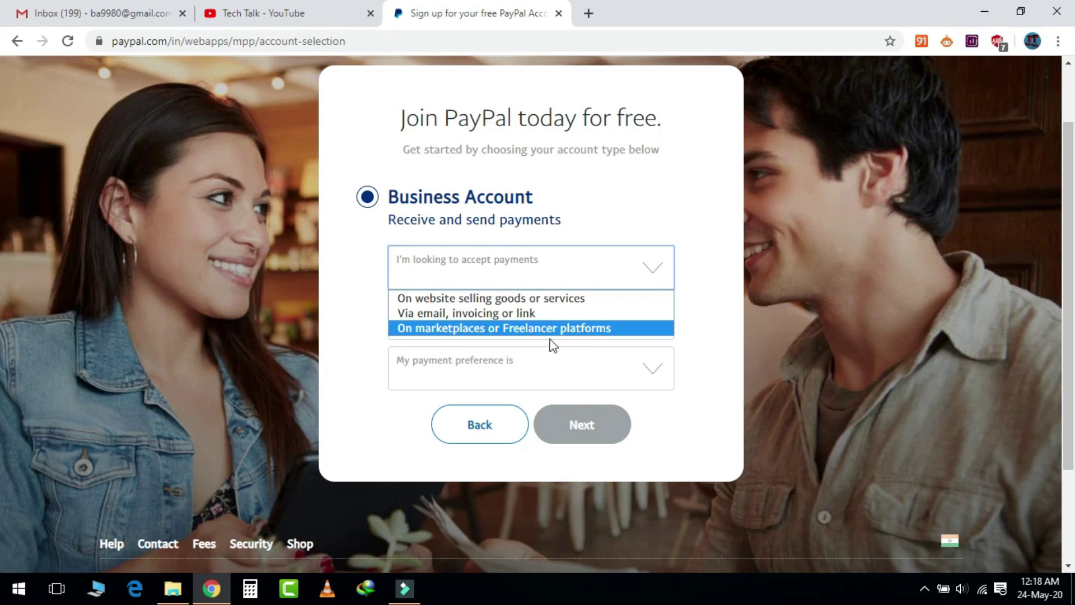
{"action": "left_click", "coordinate": [589, 329]}
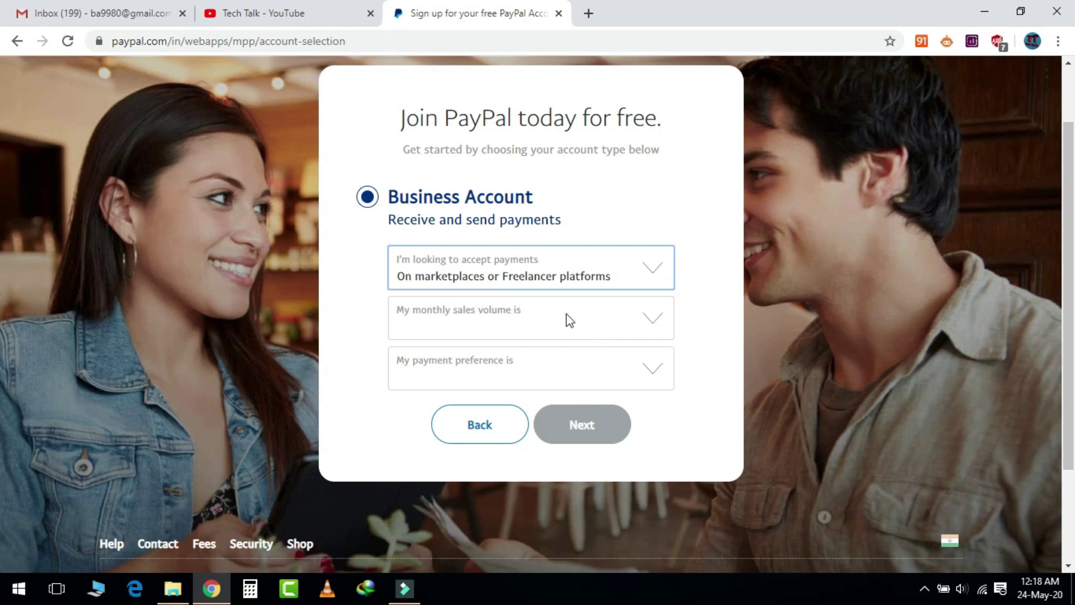
{"action": "left_click", "coordinate": [566, 315]}
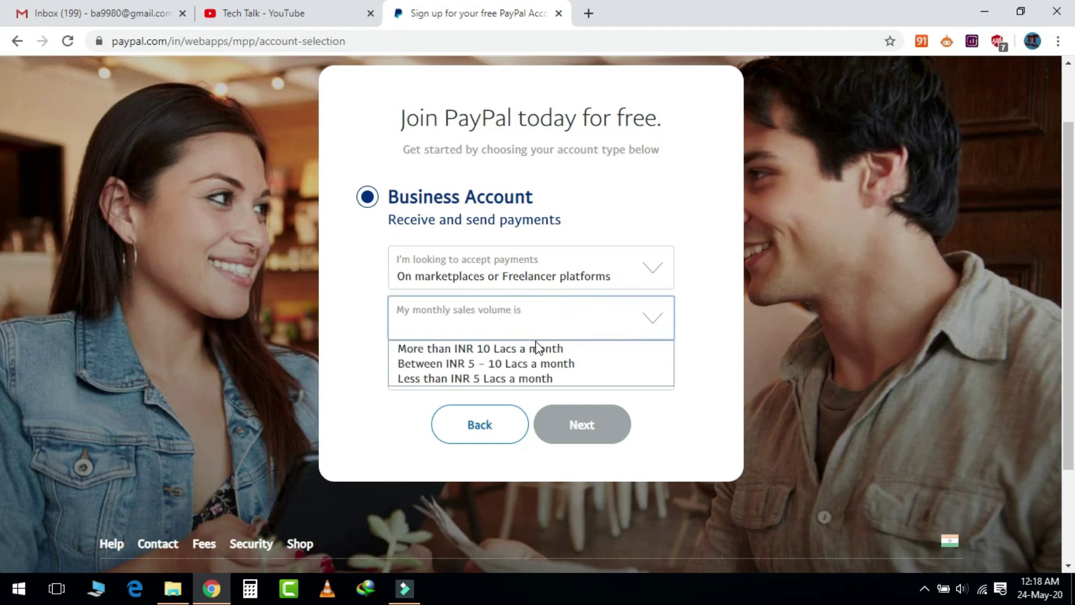
{"action": "left_click", "coordinate": [511, 380]}
{"action": "left_click", "coordinate": [574, 369]}
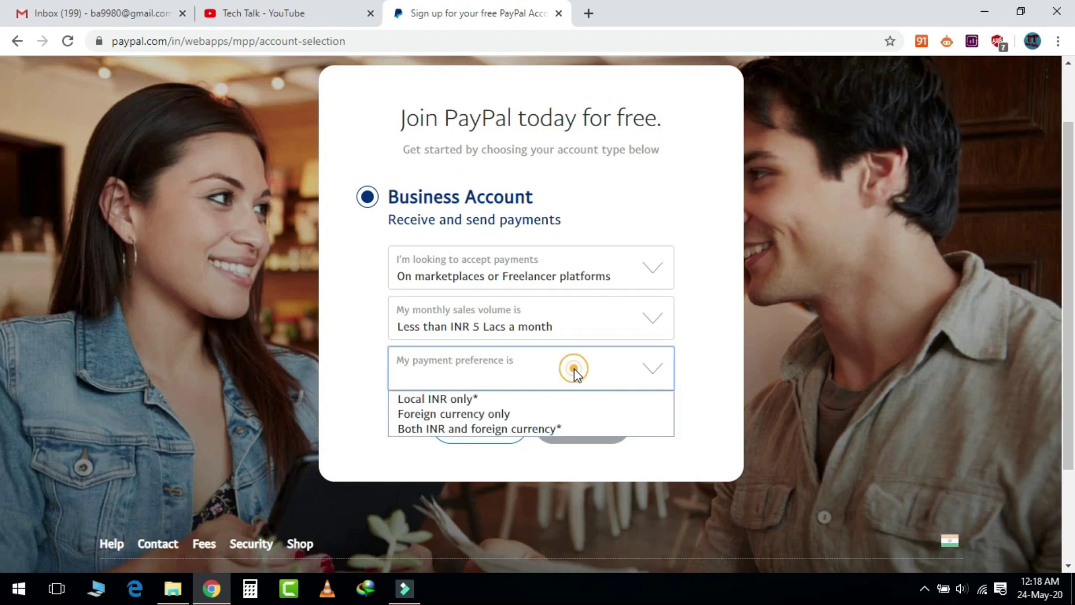
{"action": "left_click", "coordinate": [487, 416]}
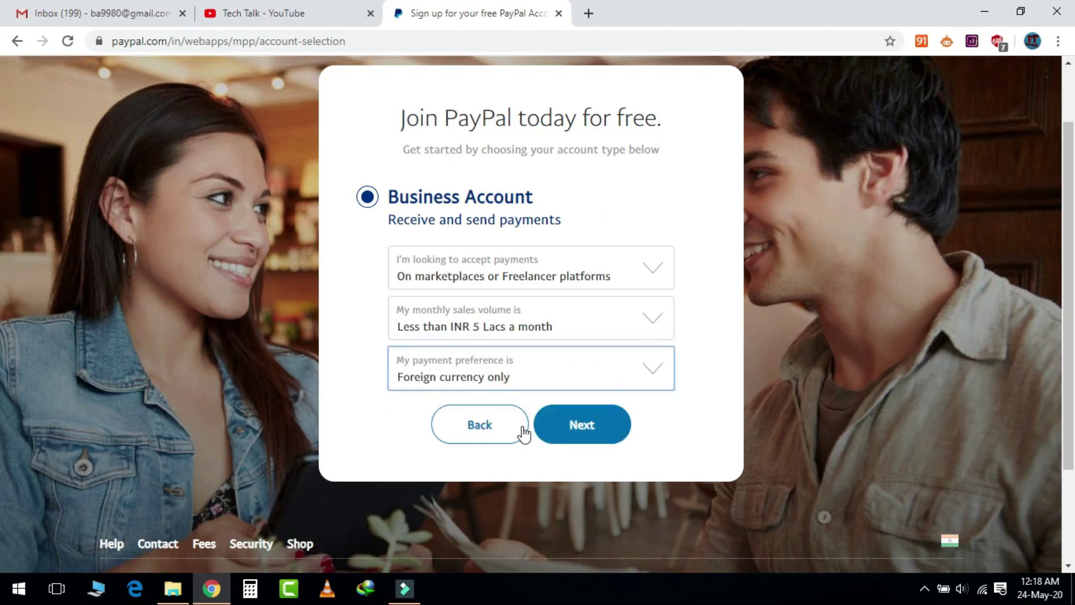
{"action": "left_click", "coordinate": [585, 427]}
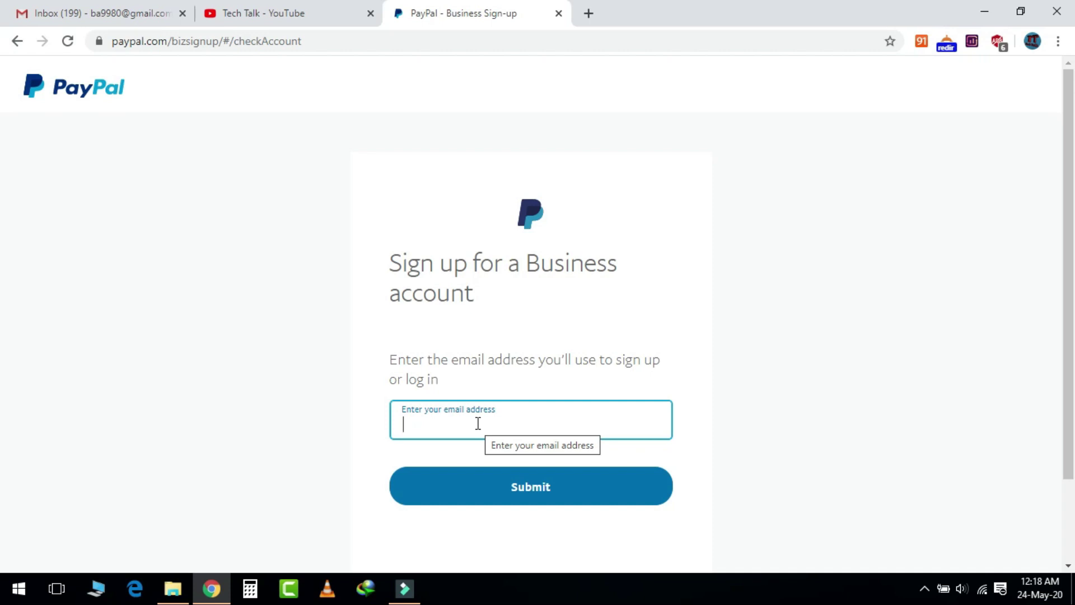
- Enter the sign-up email address and set a new account password
{"action": "key", "text": "Return"}
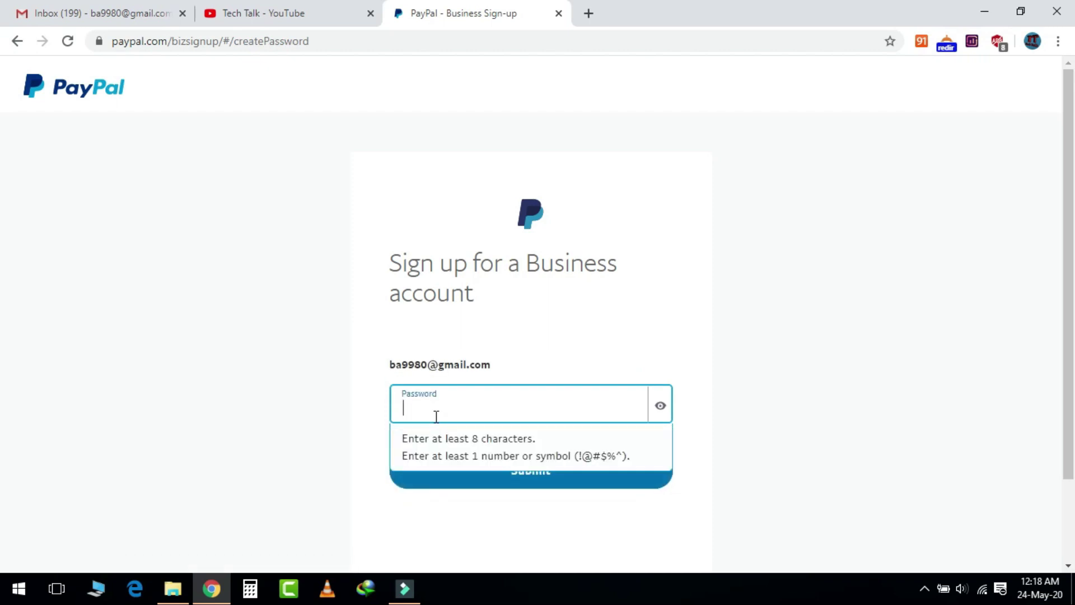
{"action": "type", "text": "a"}
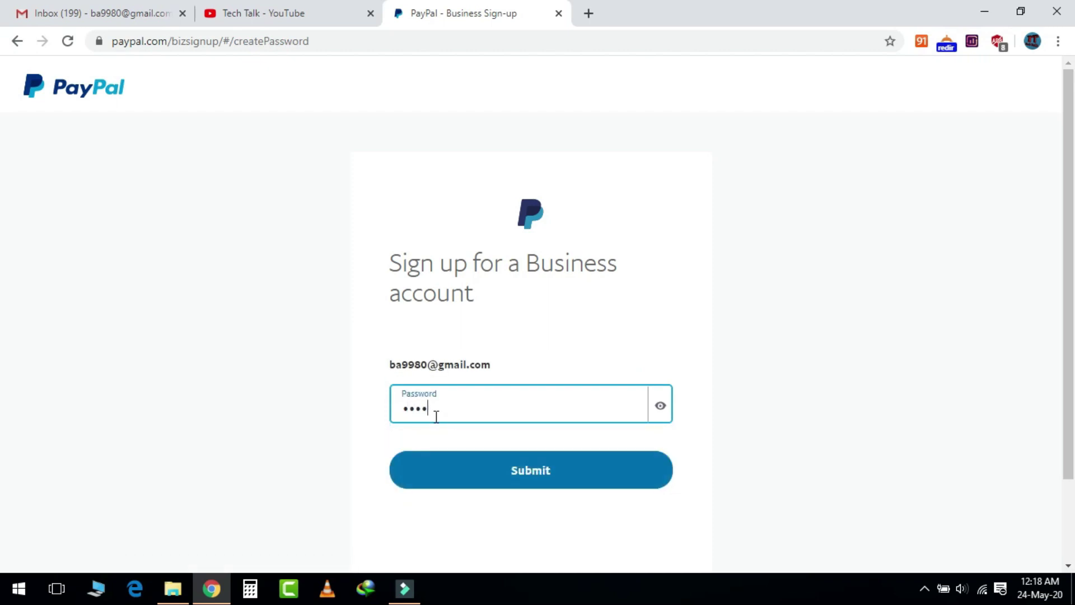
{"action": "type", "text": "aaa"}
{"action": "key", "text": "Return"}
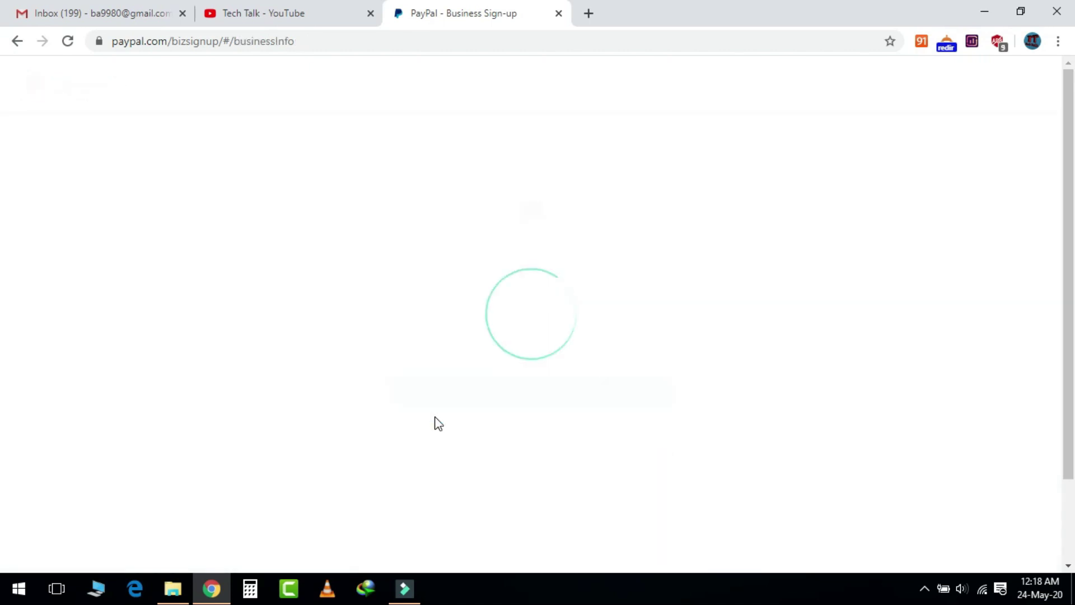
- Set business type Individual, product keyword Timeshares, and purpose code P0501
{"action": "left_click", "coordinate": [604, 319]}
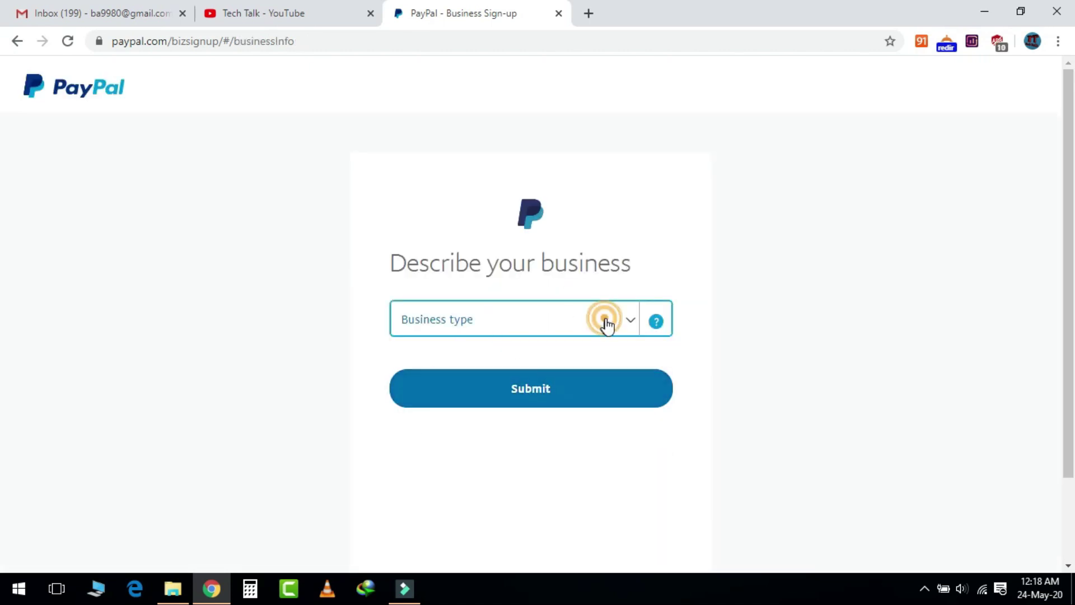
{"action": "left_click", "coordinate": [456, 391]}
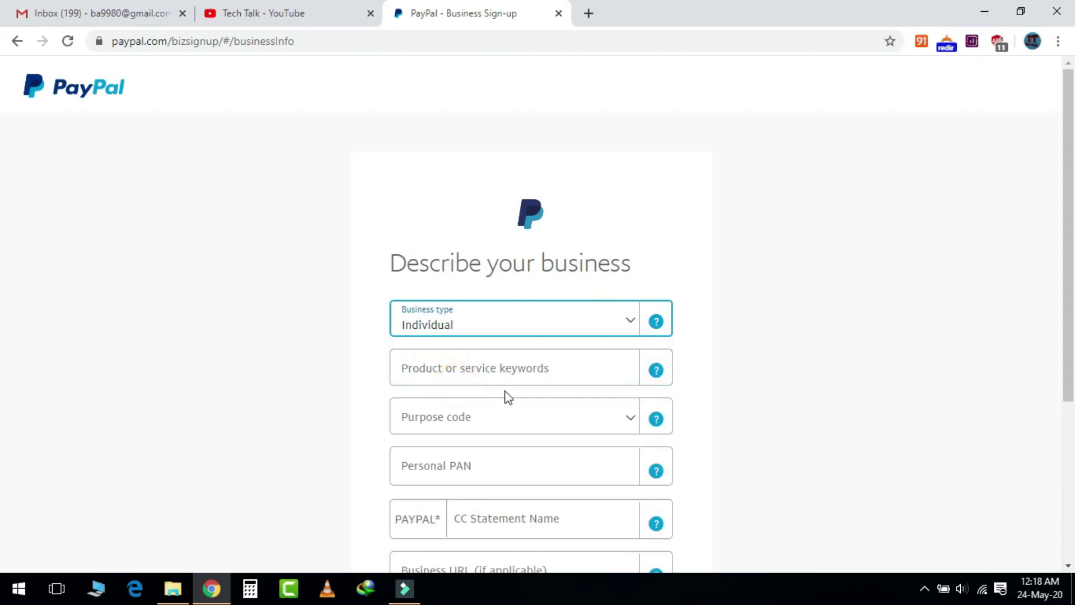
{"action": "left_click", "coordinate": [546, 370]}
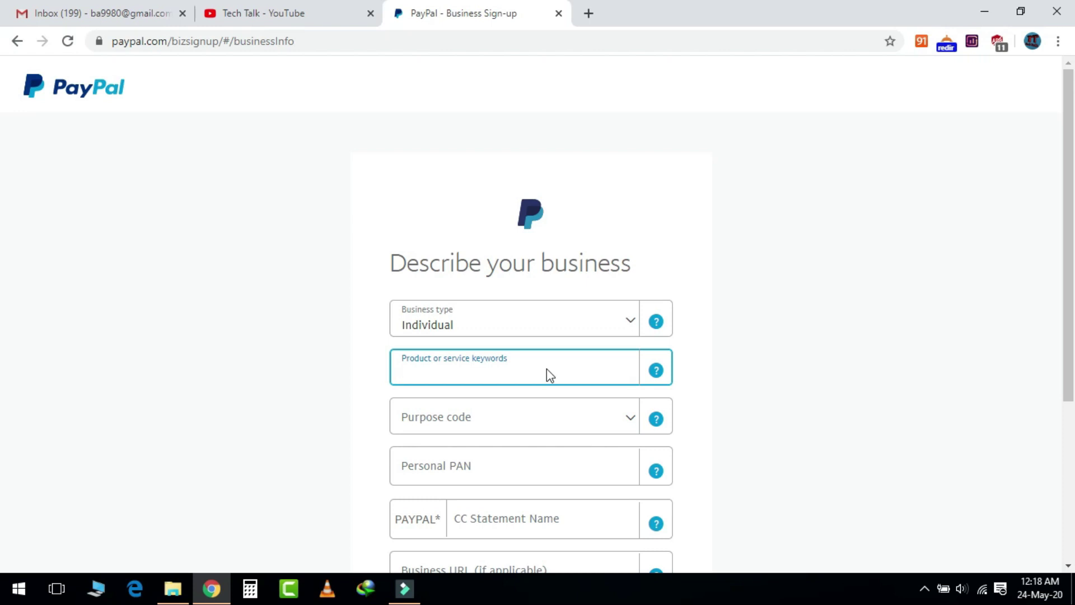
{"action": "type", "text": "i"}
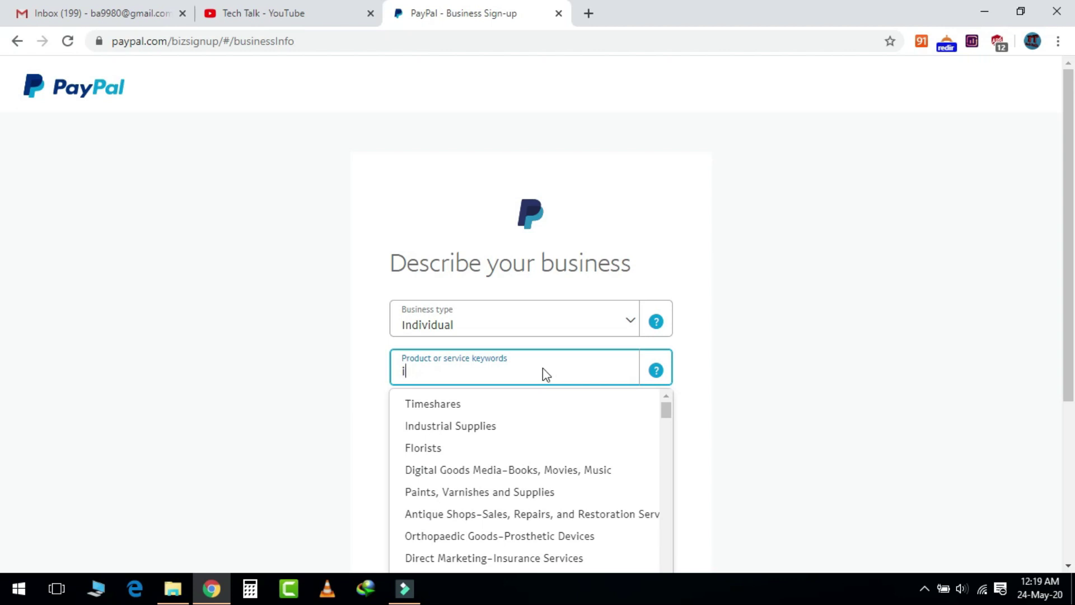
{"action": "left_click", "coordinate": [441, 404]}
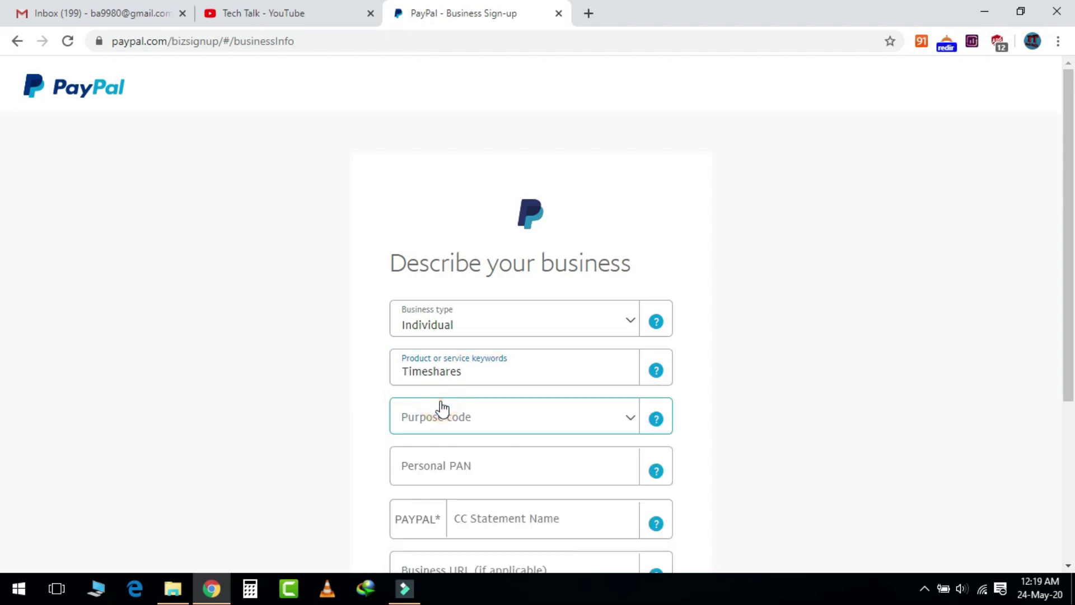
{"action": "left_click", "coordinate": [487, 424]}
{"action": "scroll", "coordinate": [492, 487], "scroll_direction": "down", "scroll_amount": 3}
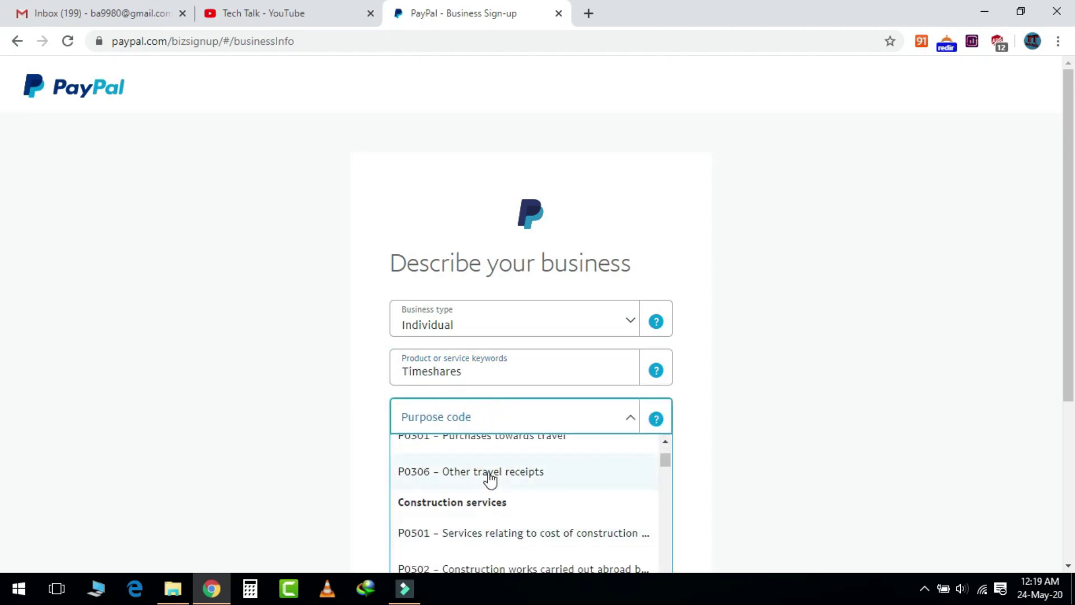
{"action": "left_click", "coordinate": [491, 532]}
- Enter the personal PAN and statement name TECHTALK, then submit the business description
{"action": "left_click", "coordinate": [470, 464]}
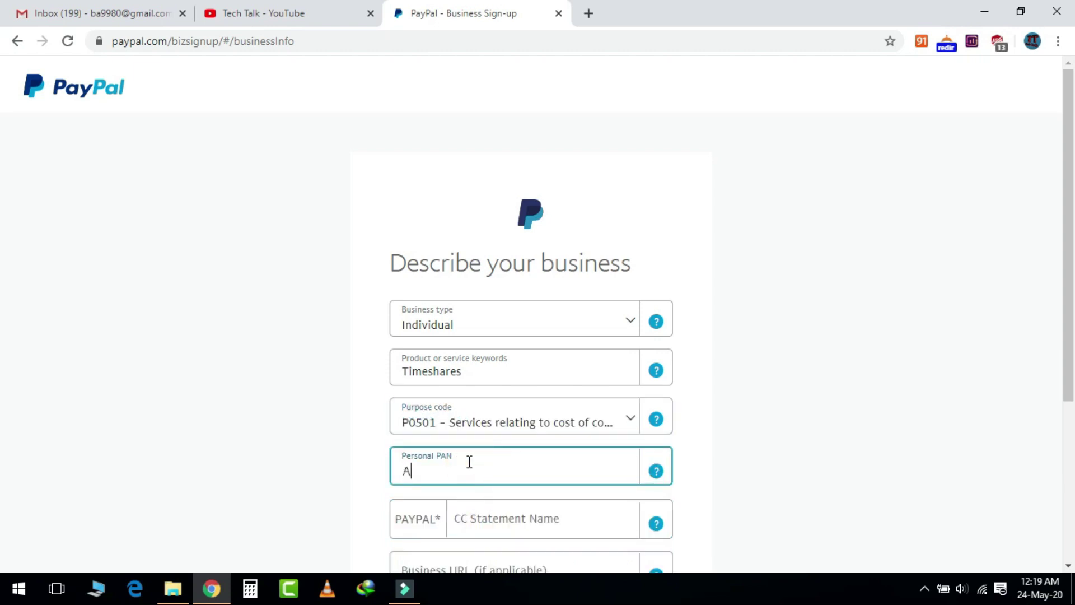
{"action": "scroll", "coordinate": [508, 496], "scroll_direction": "down", "scroll_amount": 3}
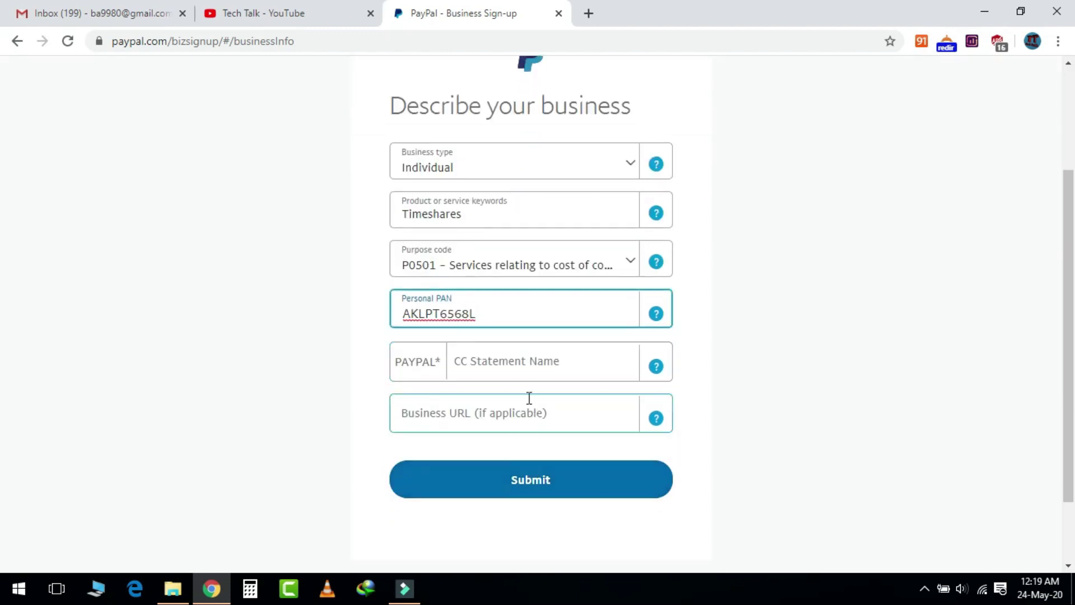
{"action": "left_click", "coordinate": [532, 360]}
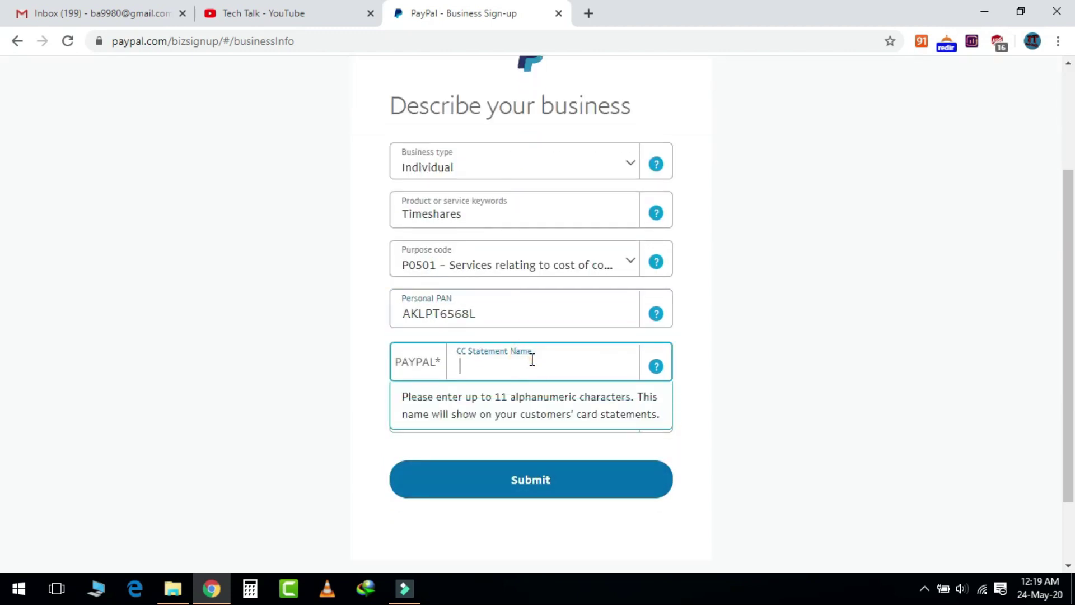
{"action": "type", "text": "TECHTALK11"}
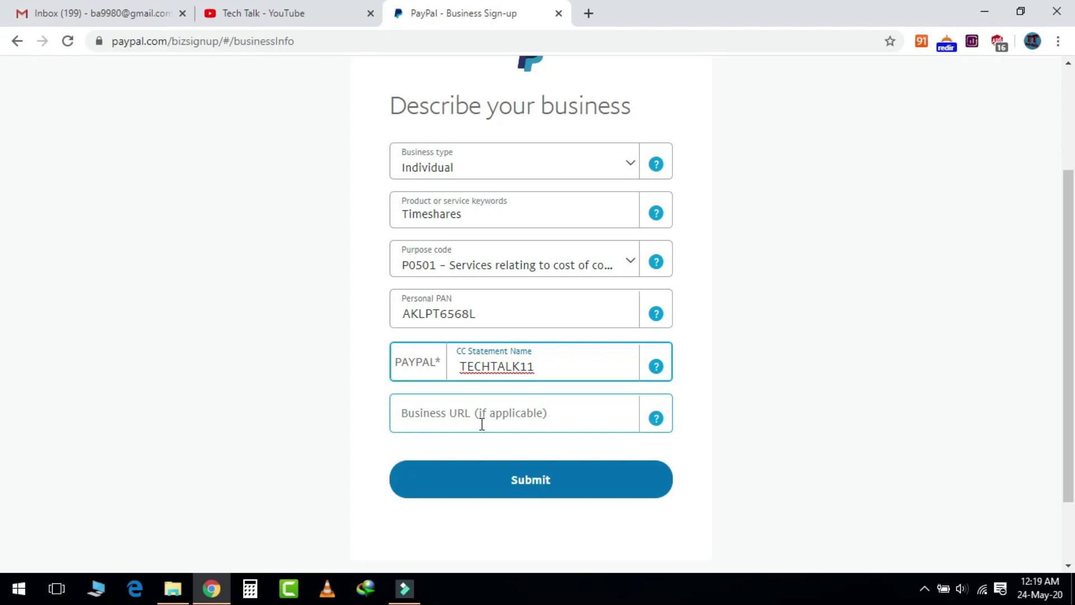
{"action": "left_click", "coordinate": [549, 480]}
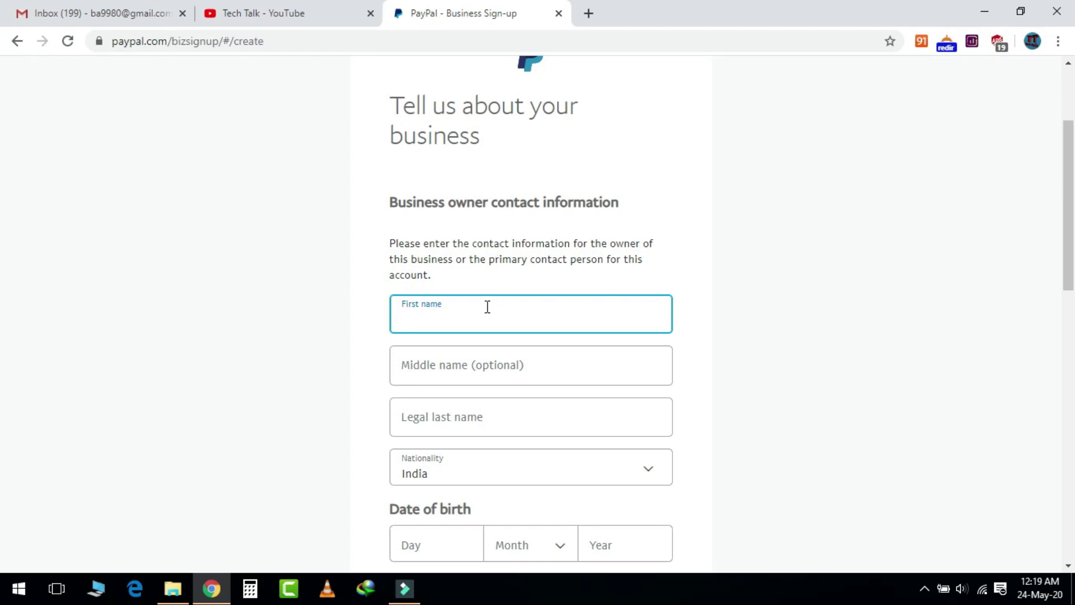
- Enter the owner's first, middle and last name
{"action": "scroll", "coordinate": [434, 319], "scroll_direction": "down", "scroll_amount": 1}
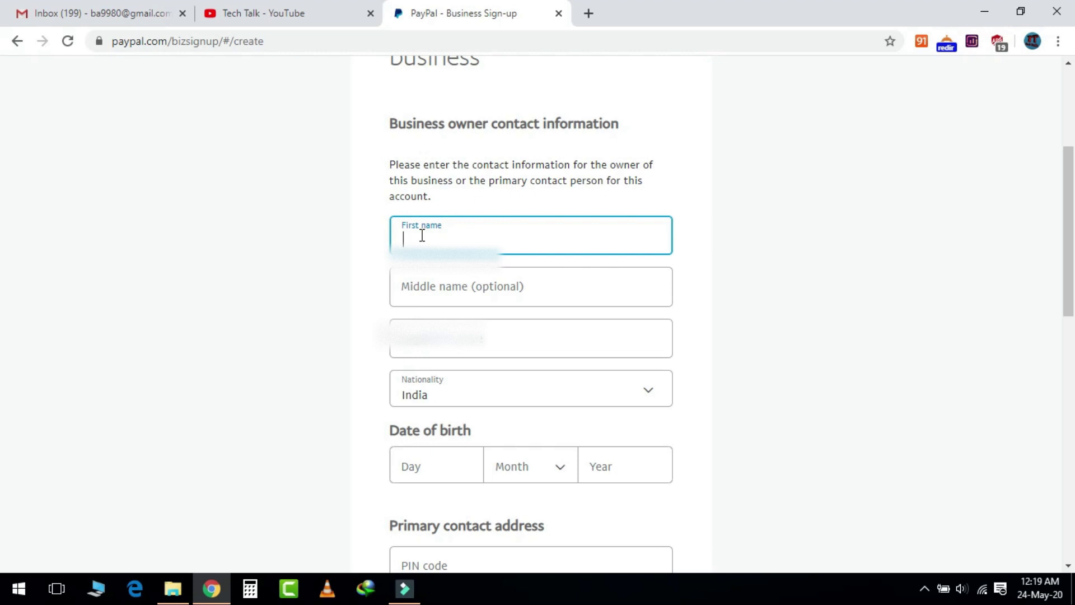
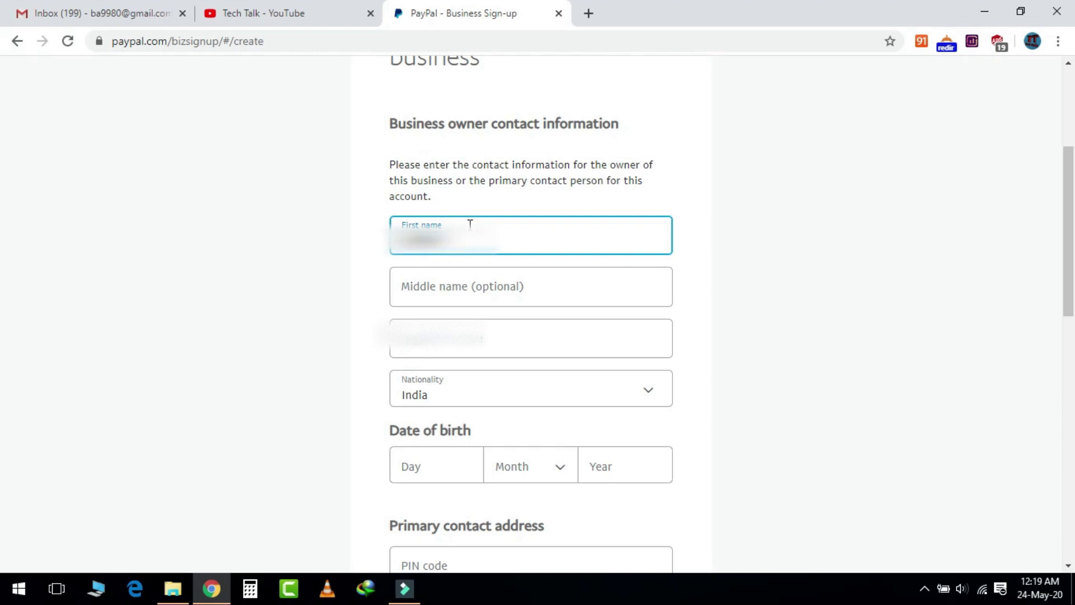
{"action": "left_click", "coordinate": [476, 293]}
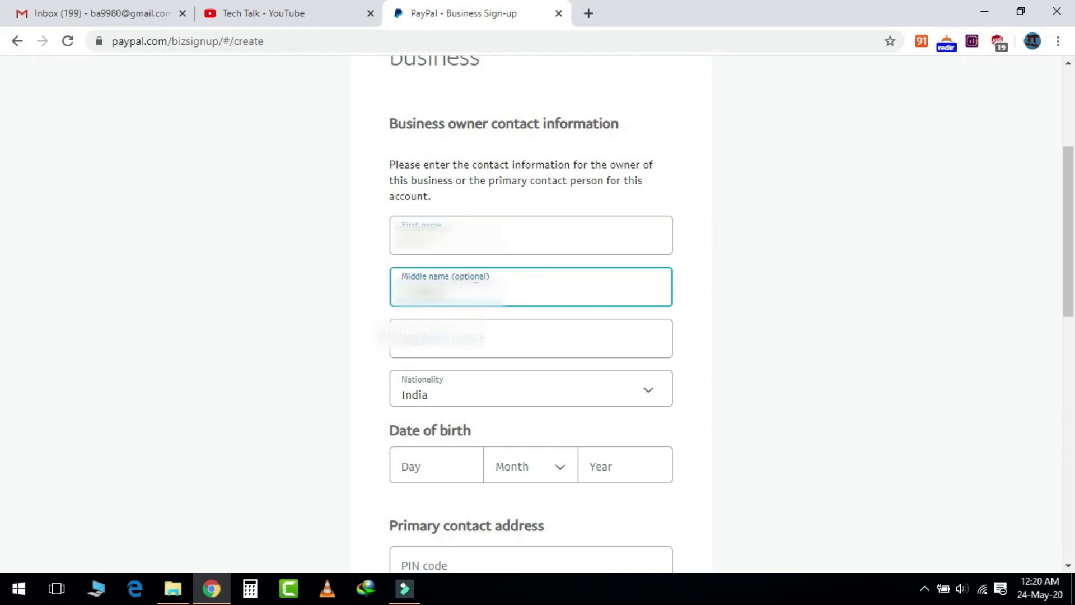
{"action": "left_click", "coordinate": [464, 321]}
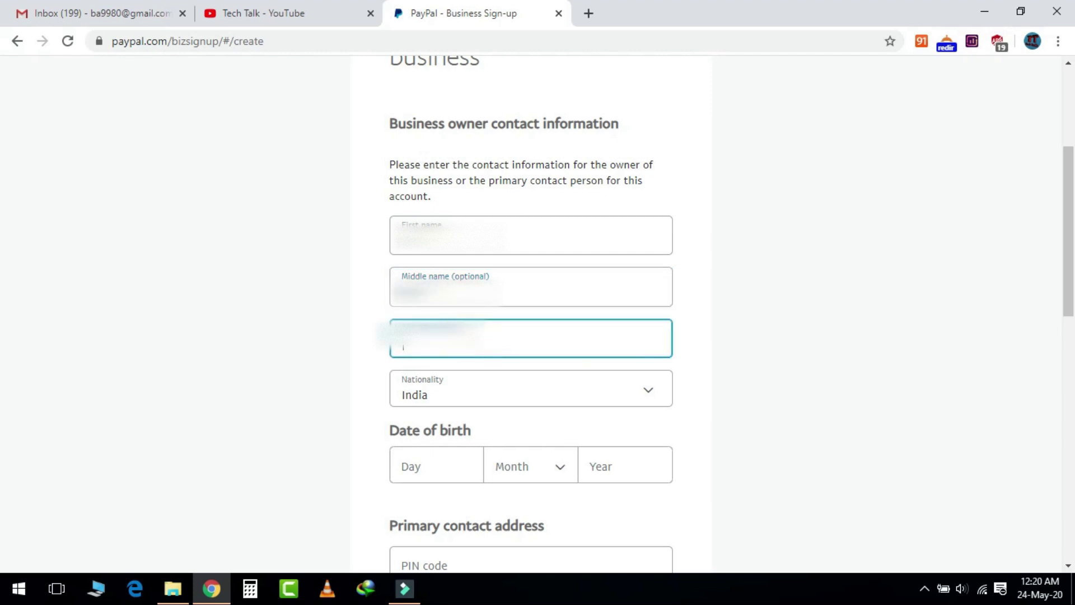
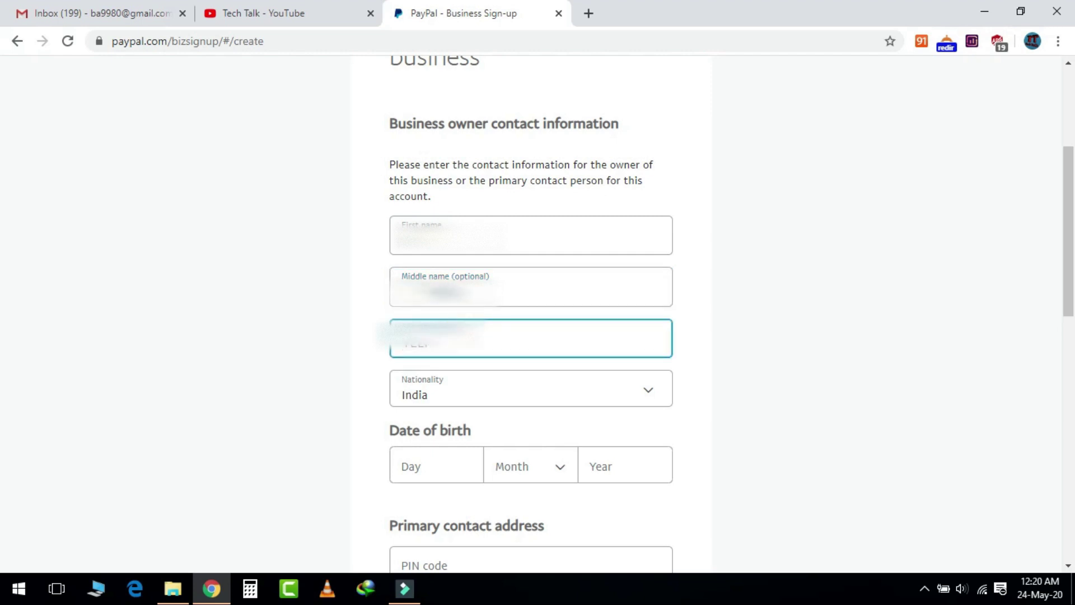
- Set the owner's date of birth to day 1, January, and the birth year
{"action": "scroll", "coordinate": [489, 396], "scroll_direction": "down", "scroll_amount": 2}
{"action": "left_click", "coordinate": [437, 392]}
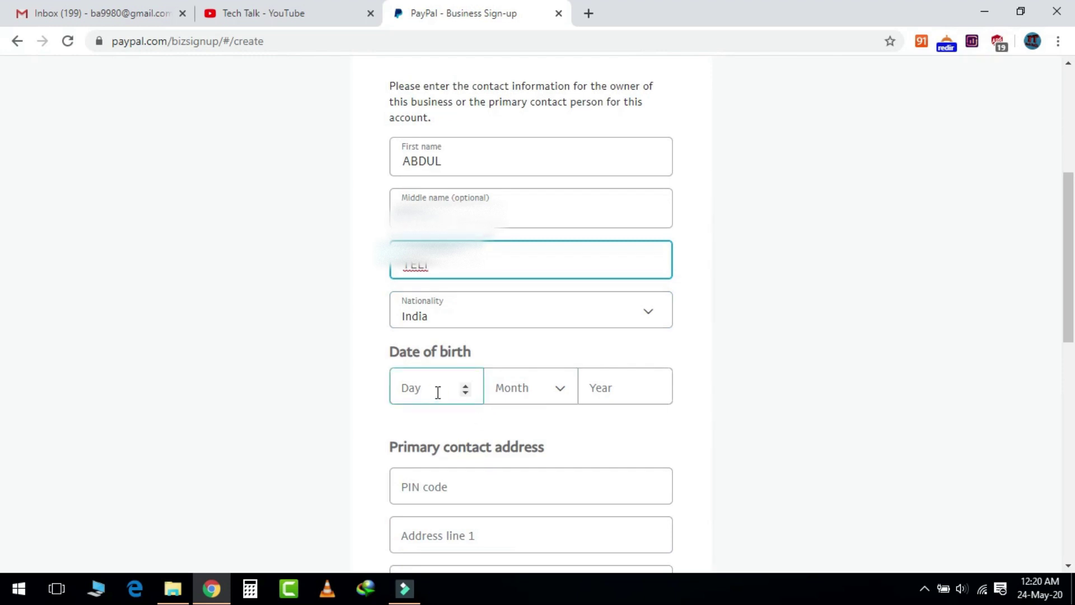
{"action": "left_click", "coordinate": [465, 389]}
{"action": "left_click", "coordinate": [559, 392]}
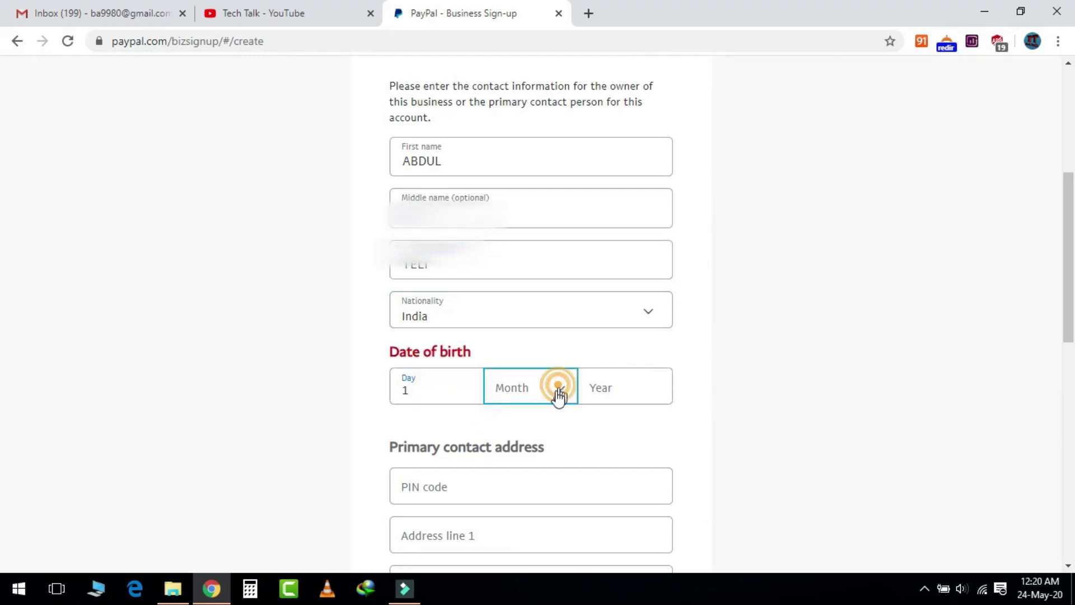
{"action": "left_click", "coordinate": [513, 458]}
{"action": "left_click", "coordinate": [638, 382]}
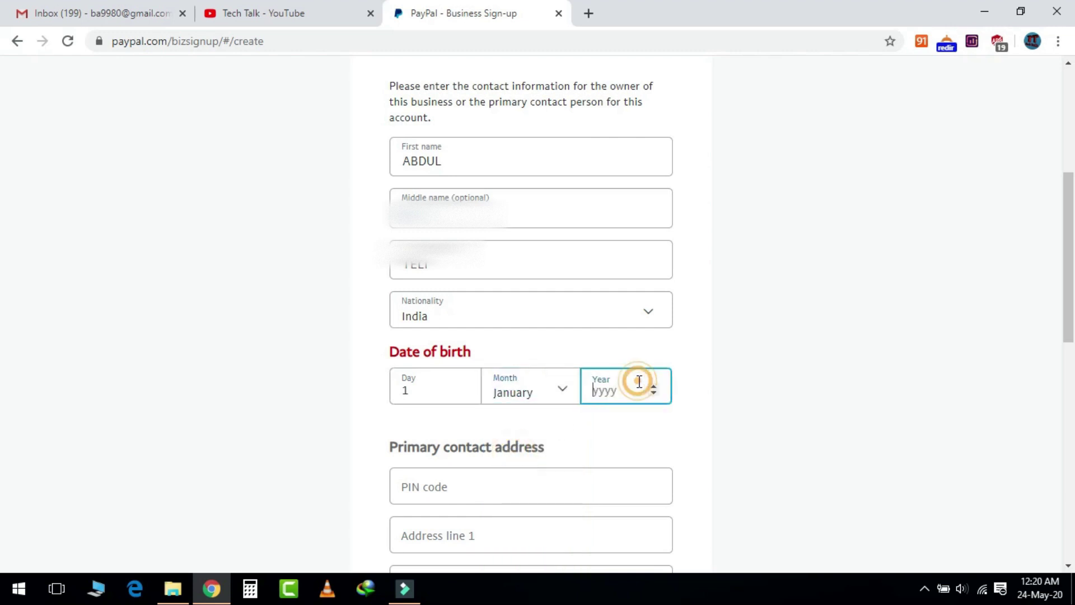
{"action": "type", "text": "1987"}
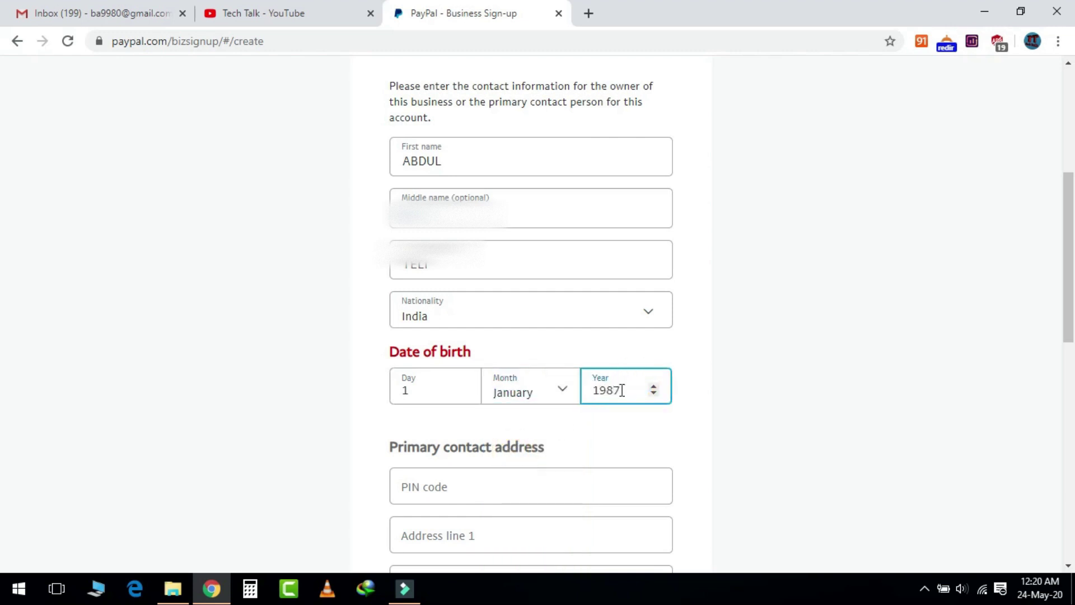
- Enter and correct the home address PIN code
{"action": "scroll", "coordinate": [605, 409], "scroll_direction": "down", "scroll_amount": 3}
{"action": "left_click", "coordinate": [422, 324]}
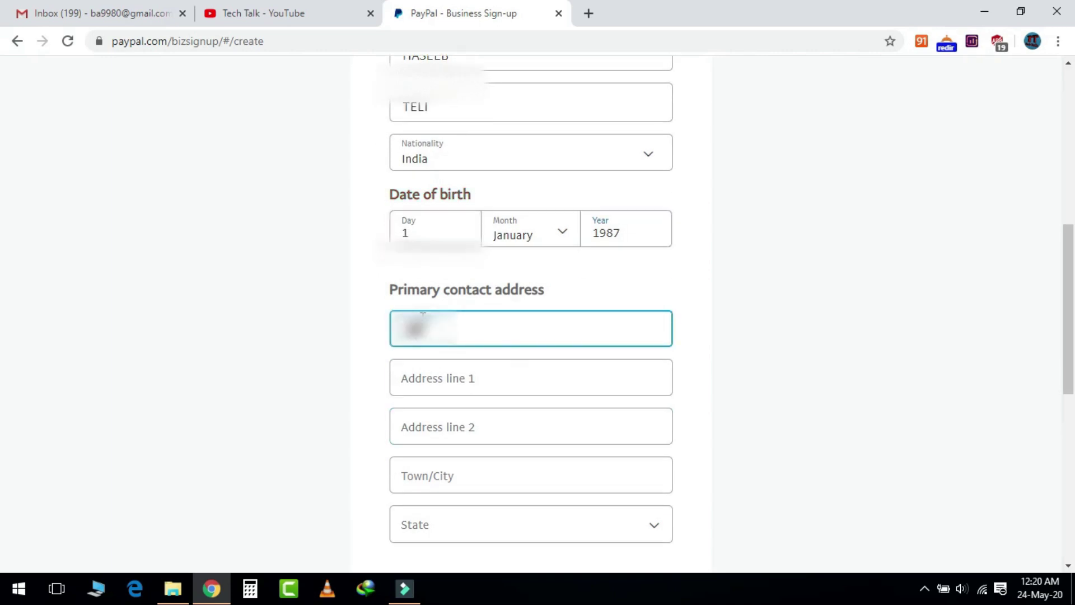
{"action": "scroll", "coordinate": [469, 387], "scroll_direction": "down", "scroll_amount": 1}
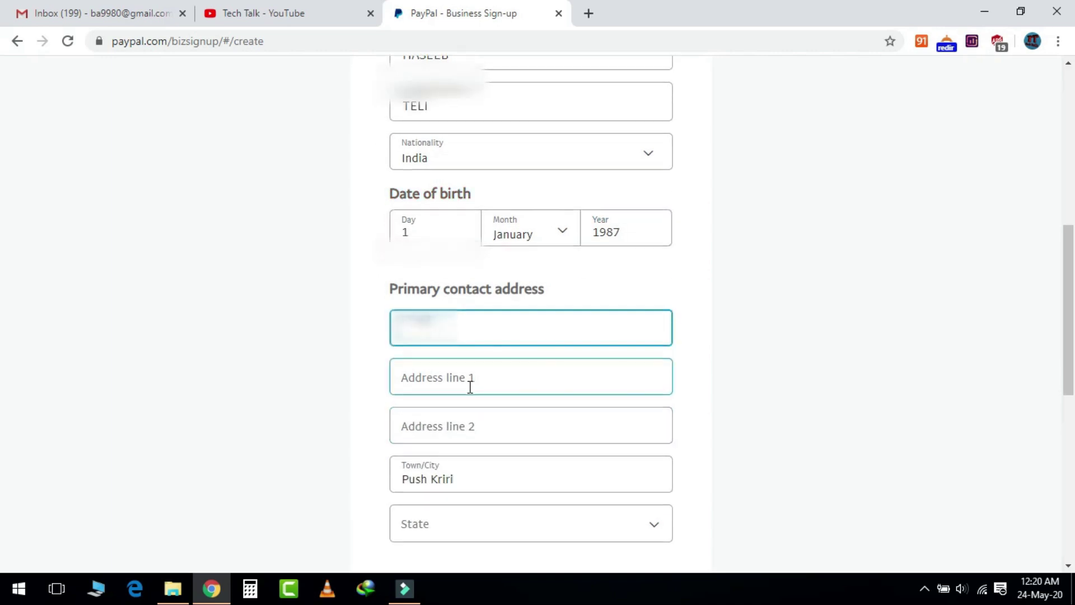
{"action": "key", "text": "BackSpace"}
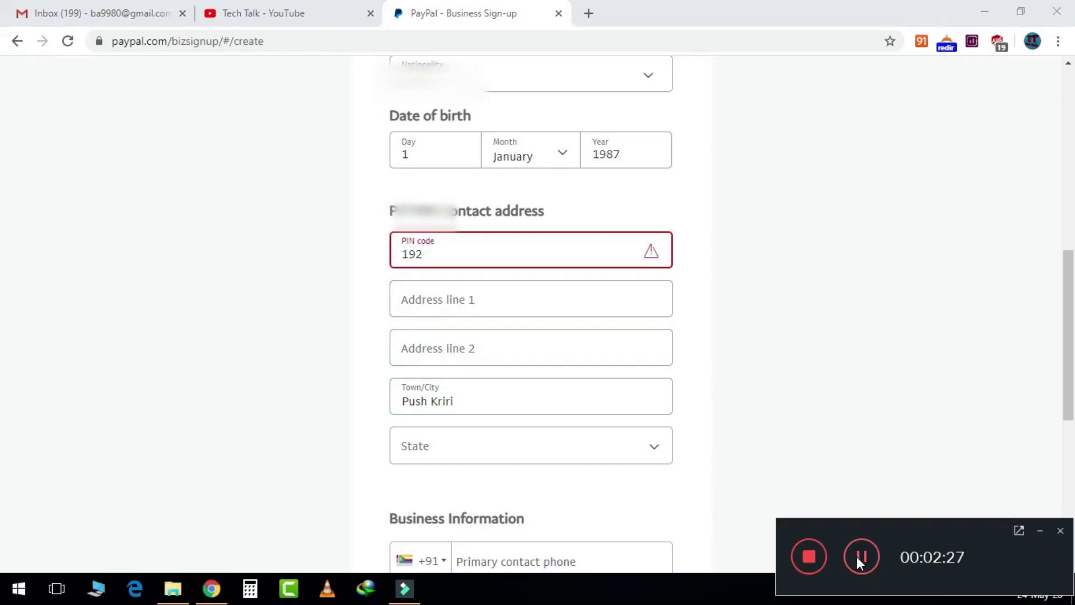
{"action": "type", "text": "124"}
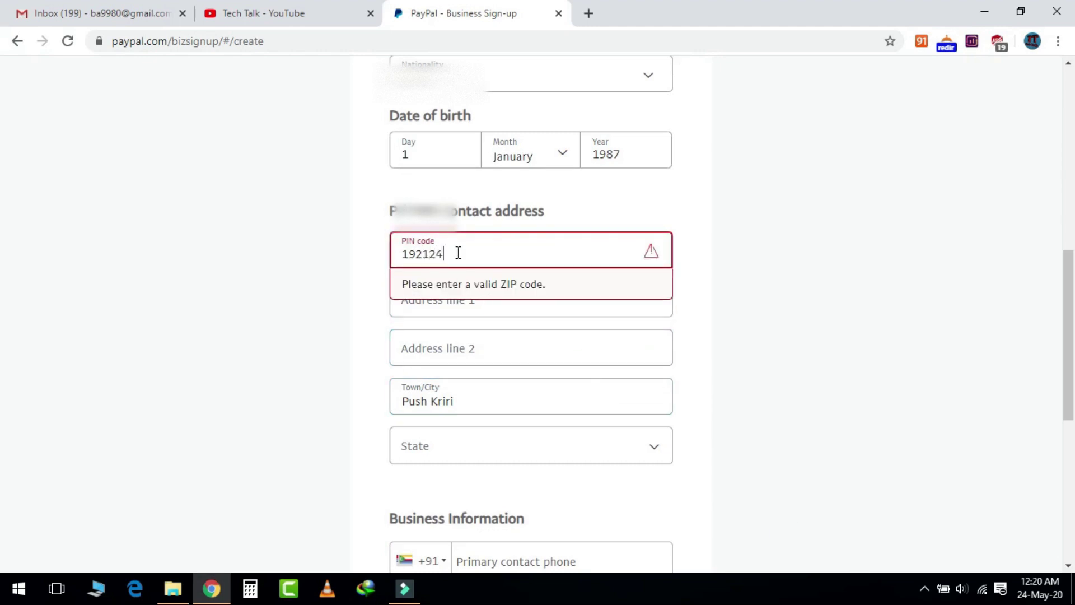
- Fill in both home address lines and choose Delhi as the state
{"action": "left_click", "coordinate": [495, 303]}
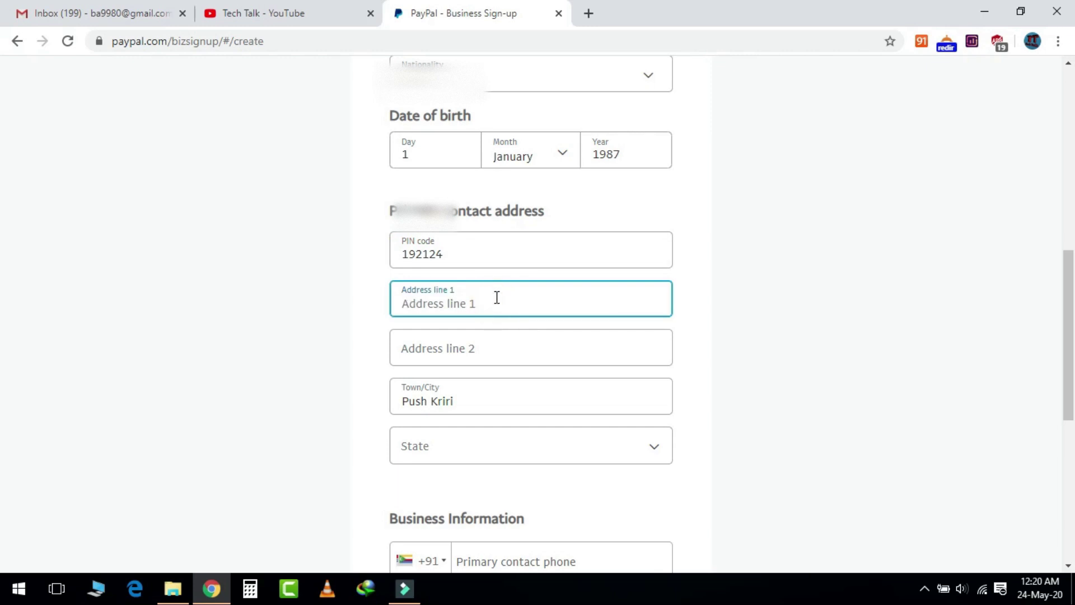
{"action": "type", "text": "S"}
{"action": "left_click", "coordinate": [487, 354]}
{"action": "type", "text": "BAZAR"}
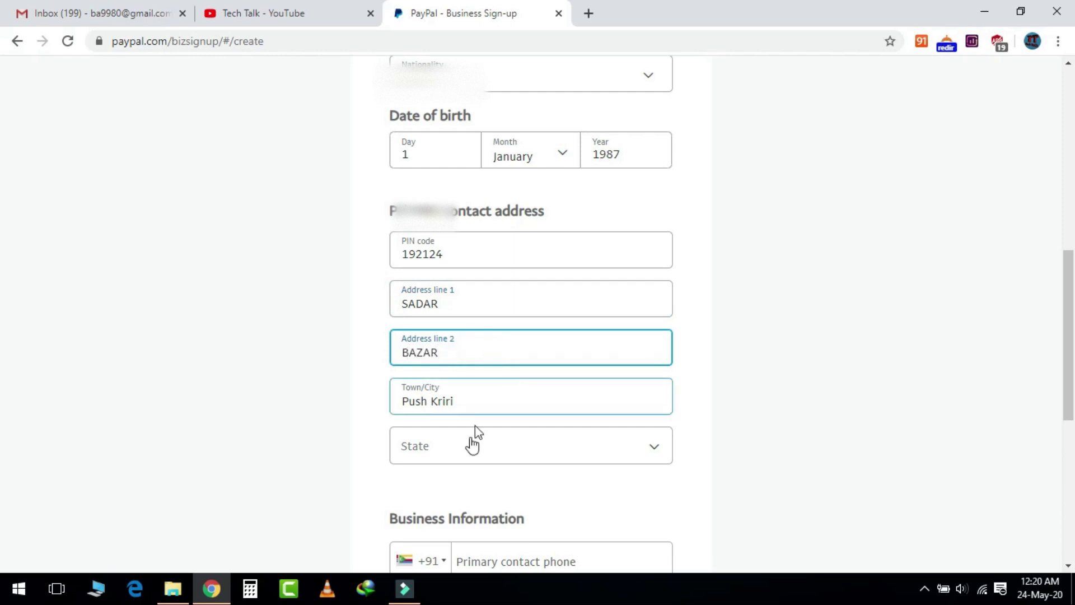
{"action": "left_click", "coordinate": [469, 448]}
{"action": "scroll", "coordinate": [577, 445], "scroll_direction": "down", "scroll_amount": 4}
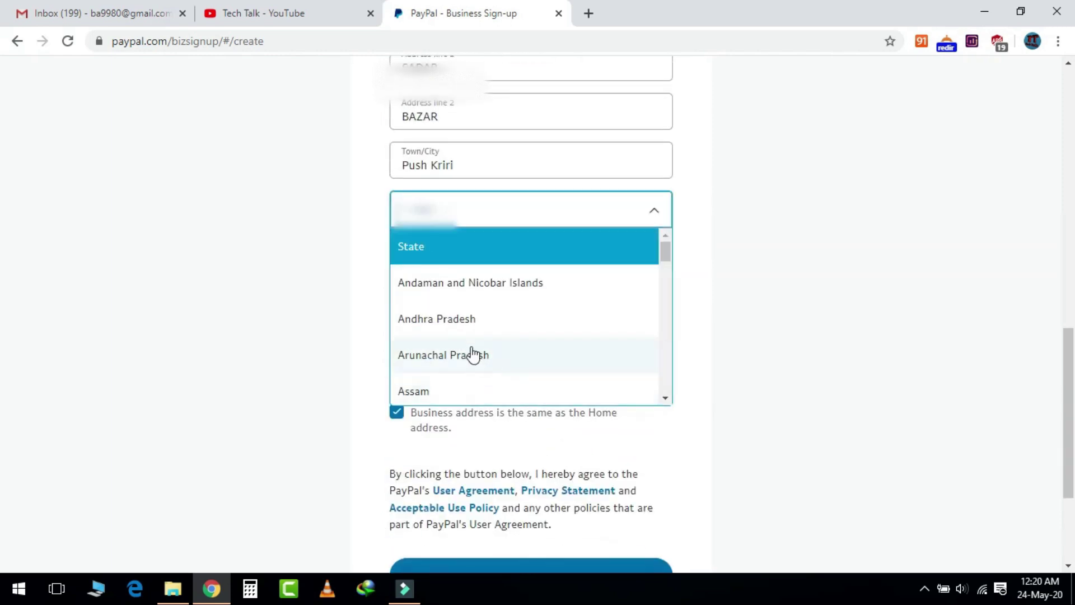
{"action": "scroll", "coordinate": [471, 355], "scroll_direction": "down", "scroll_amount": 3}
{"action": "scroll", "coordinate": [490, 378], "scroll_direction": "down", "scroll_amount": 1}
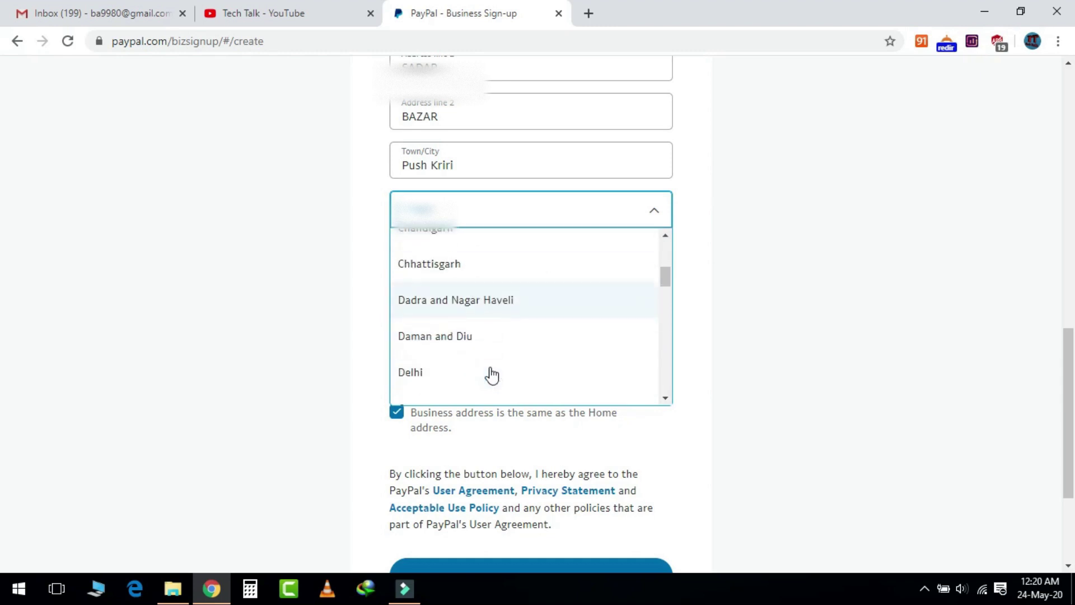
{"action": "left_click", "coordinate": [453, 374]}
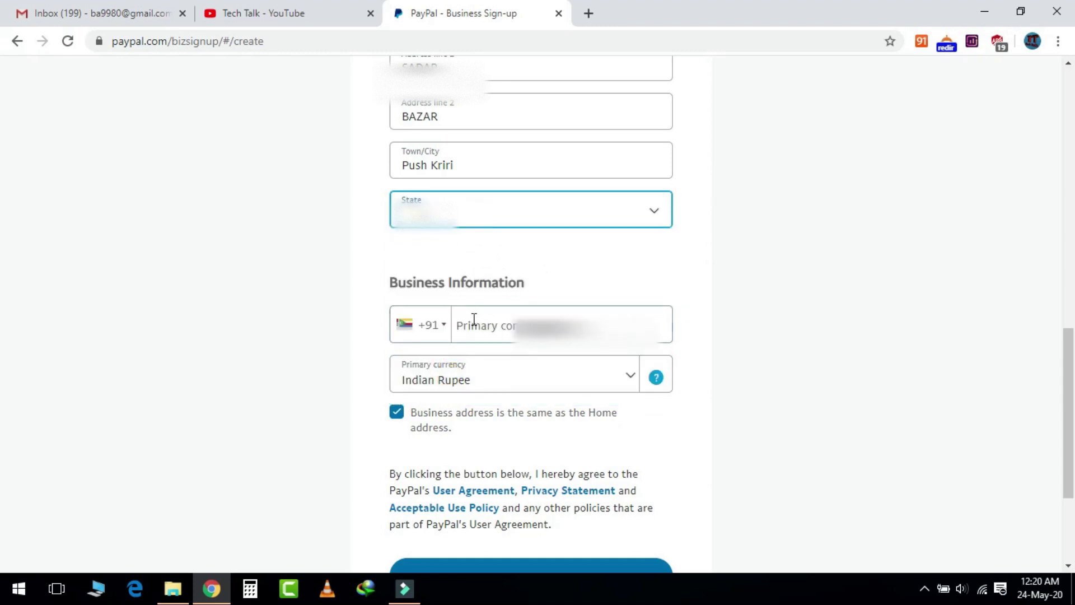
- Enter the owner's primary contact phone number
{"action": "scroll", "coordinate": [823, 261], "scroll_direction": "up", "scroll_amount": 3}
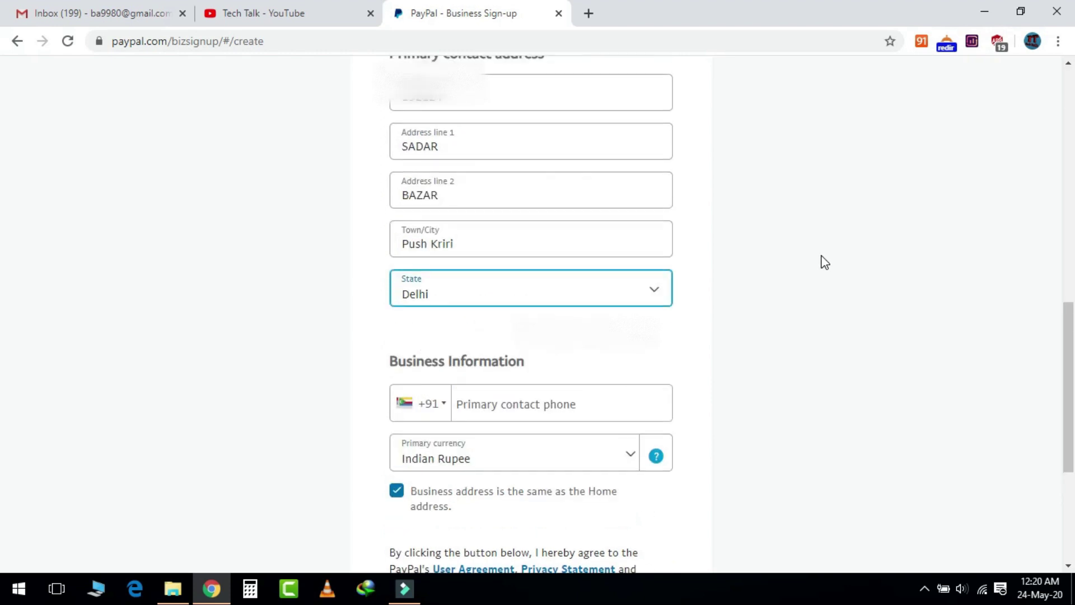
{"action": "scroll", "coordinate": [821, 261], "scroll_direction": "down", "scroll_amount": 4}
{"action": "left_click", "coordinate": [481, 247]}
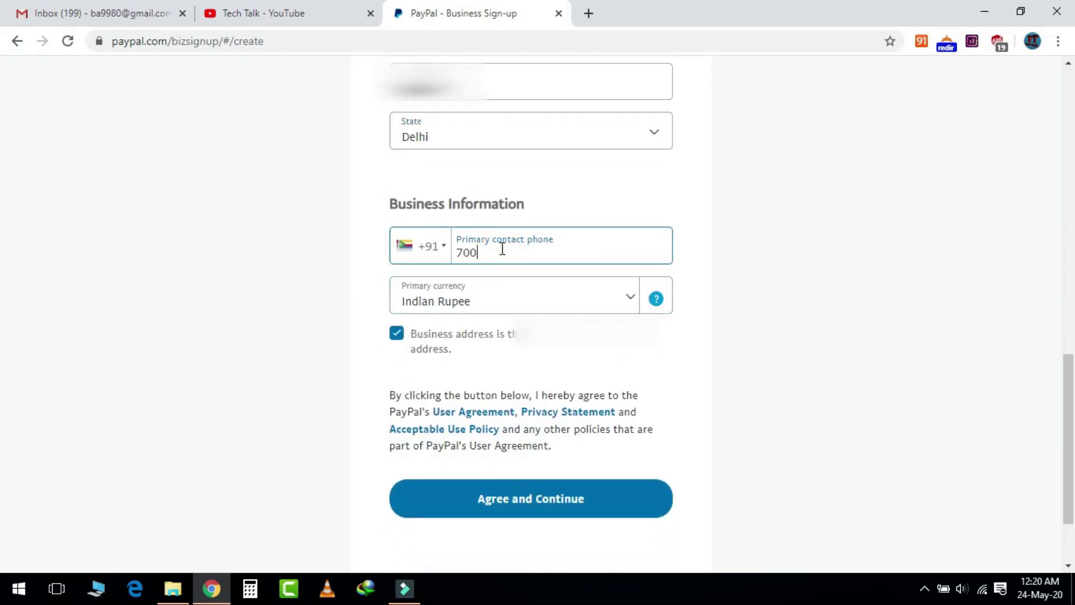
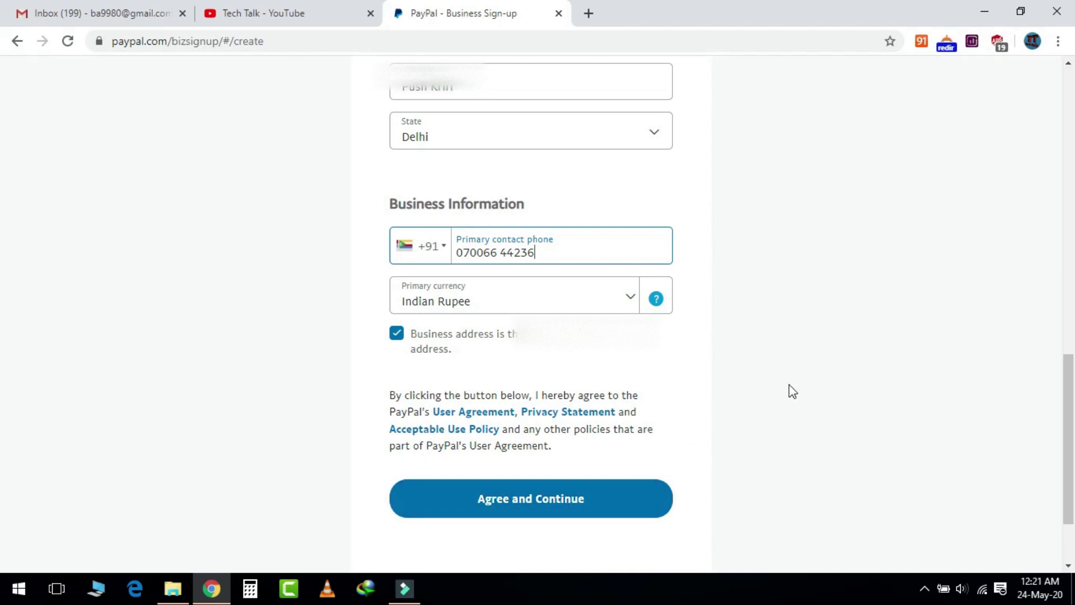
- Agree to the terms and submit the owner contact form
{"action": "left_click", "coordinate": [542, 501]}
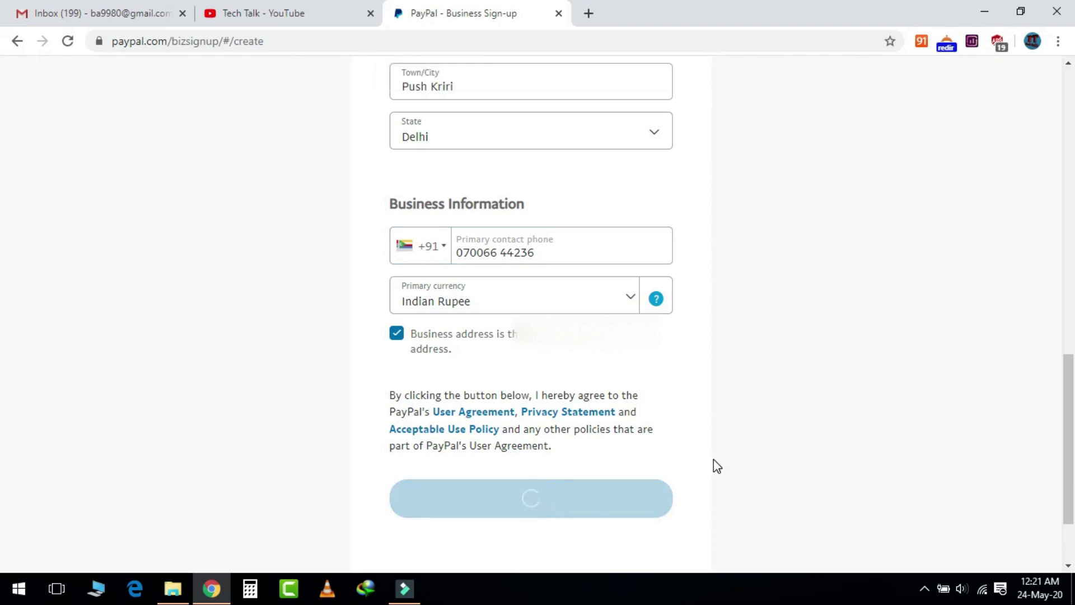
{"action": "scroll", "coordinate": [383, 323], "scroll_direction": "down", "scroll_amount": 2}
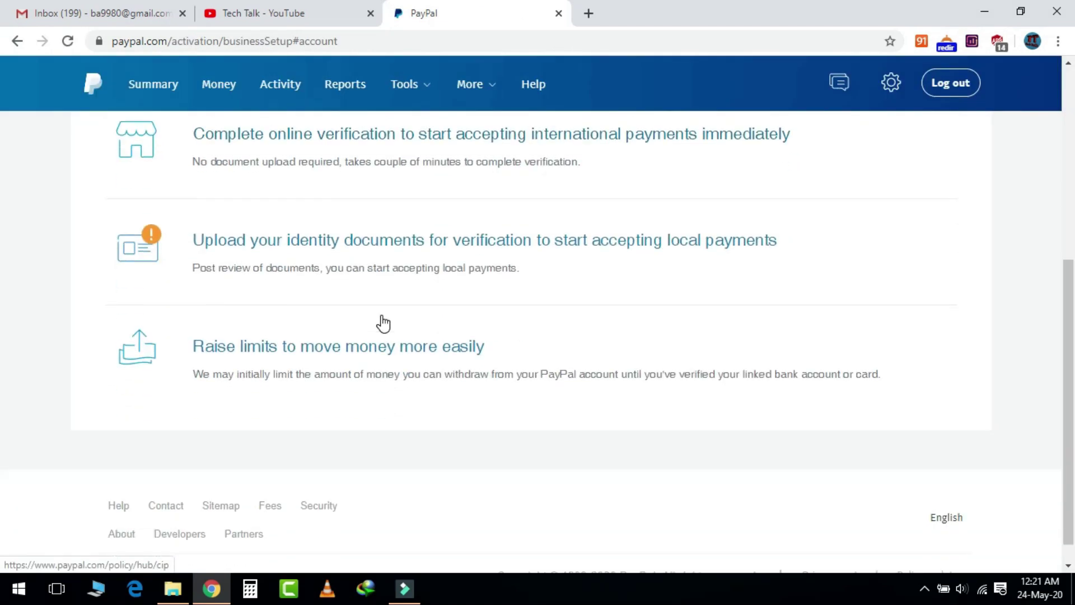
{"action": "scroll", "coordinate": [379, 322], "scroll_direction": "up", "scroll_amount": 6}
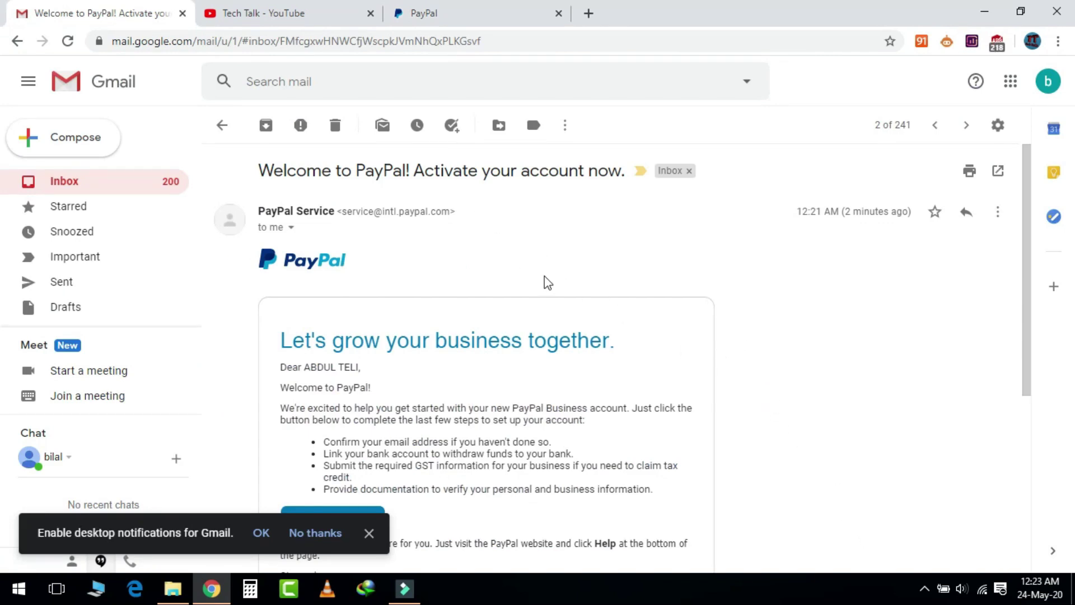
- Begin account activation with Get Started Now in the PayPal welcome email
{"action": "scroll", "coordinate": [529, 230], "scroll_direction": "down", "scroll_amount": 3}
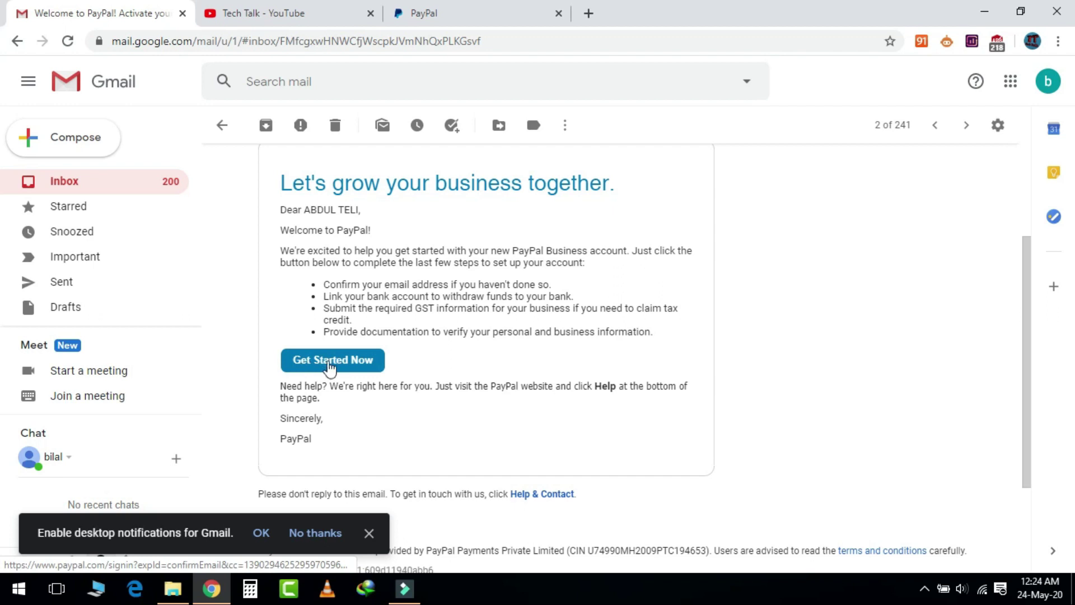
{"action": "left_click", "coordinate": [329, 365]}
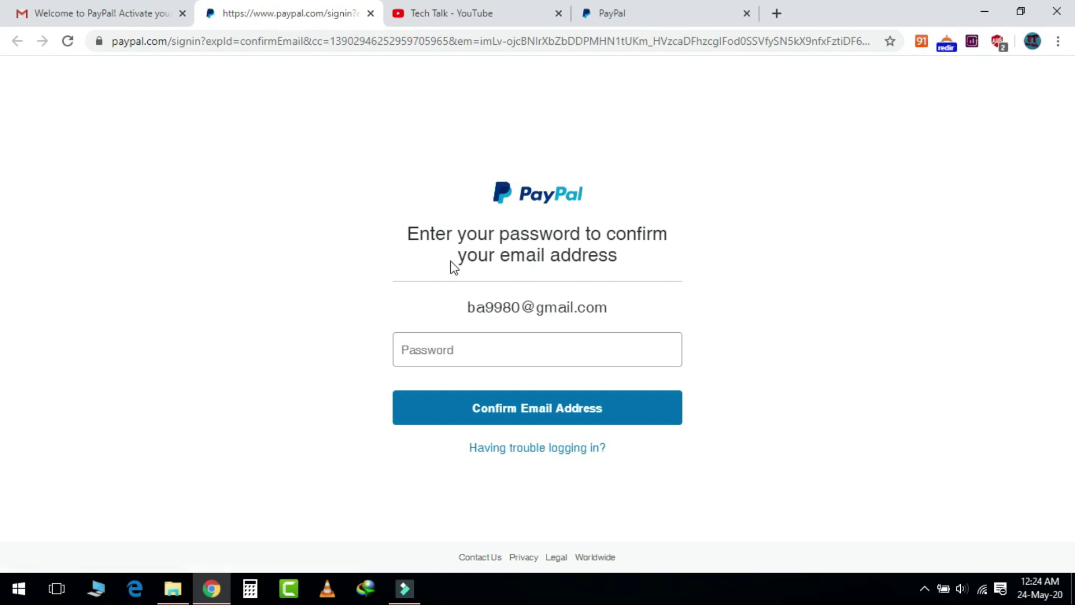
- Confirm the account email address after entering the account password
{"action": "left_click", "coordinate": [439, 353]}
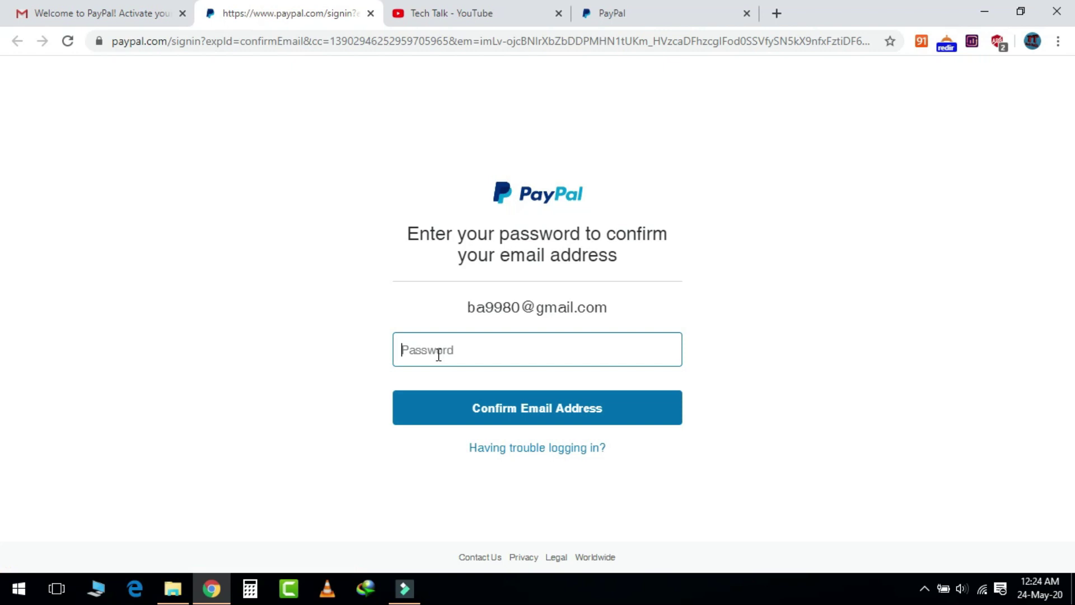
{"action": "type", "text": "•"}
{"action": "left_click", "coordinate": [560, 413]}
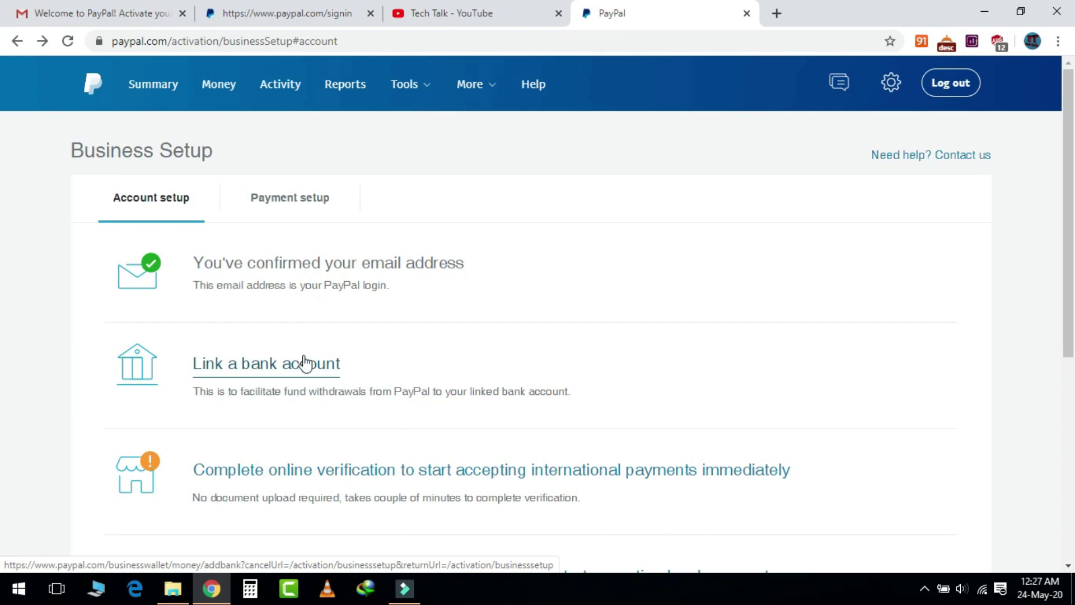
- Choose 'Link a bank account' on the Business Setup page
{"action": "left_click", "coordinate": [304, 361]}
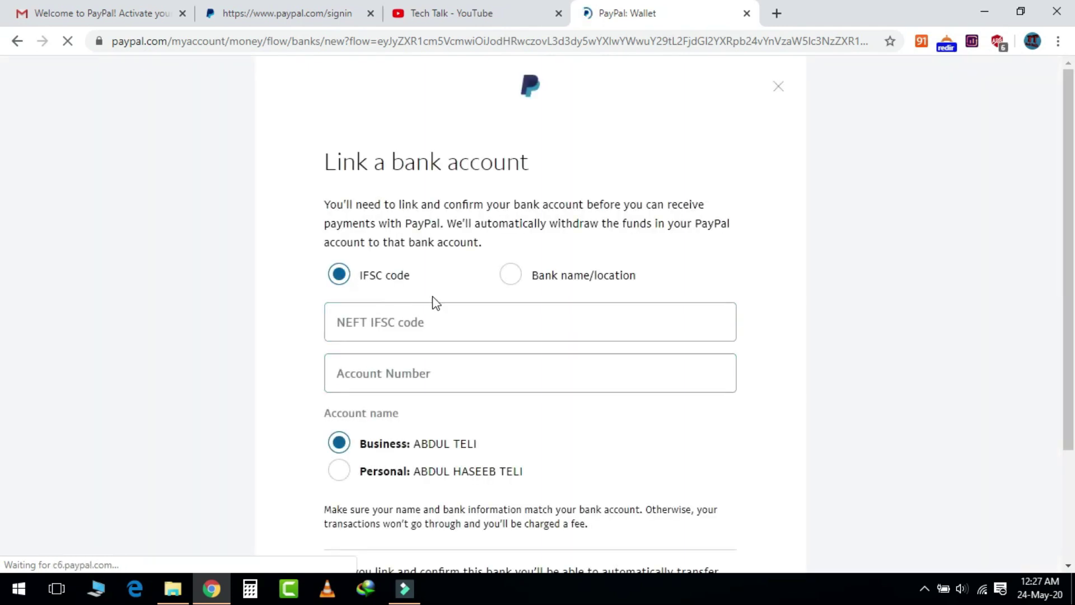
- Begin entering the bank's NEFT IFSC code and dismiss the IFSC help text
{"action": "left_click", "coordinate": [392, 325]}
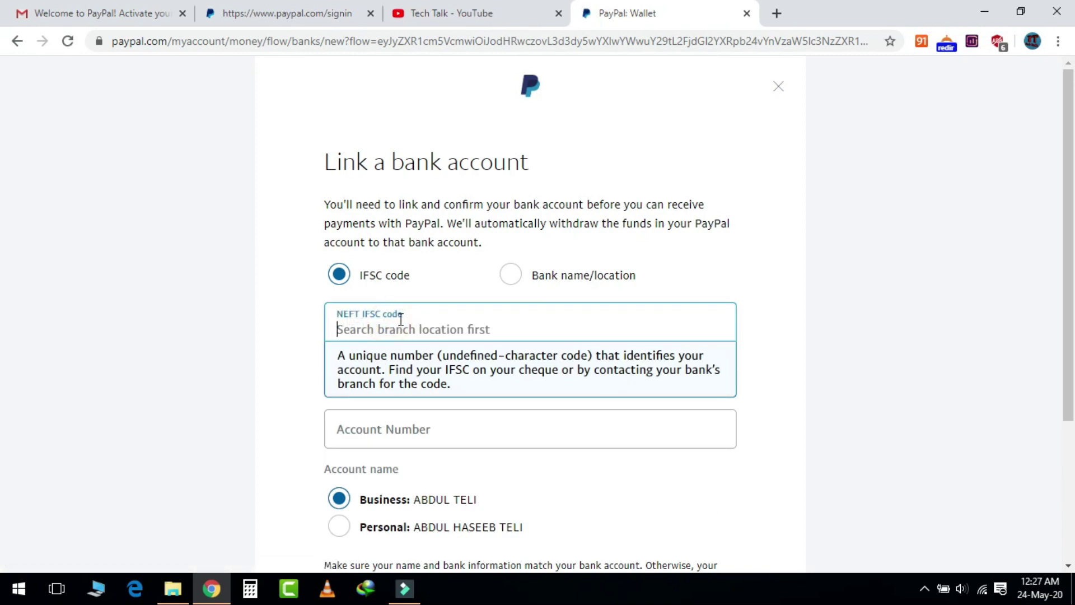
{"action": "type", "text": "i"}
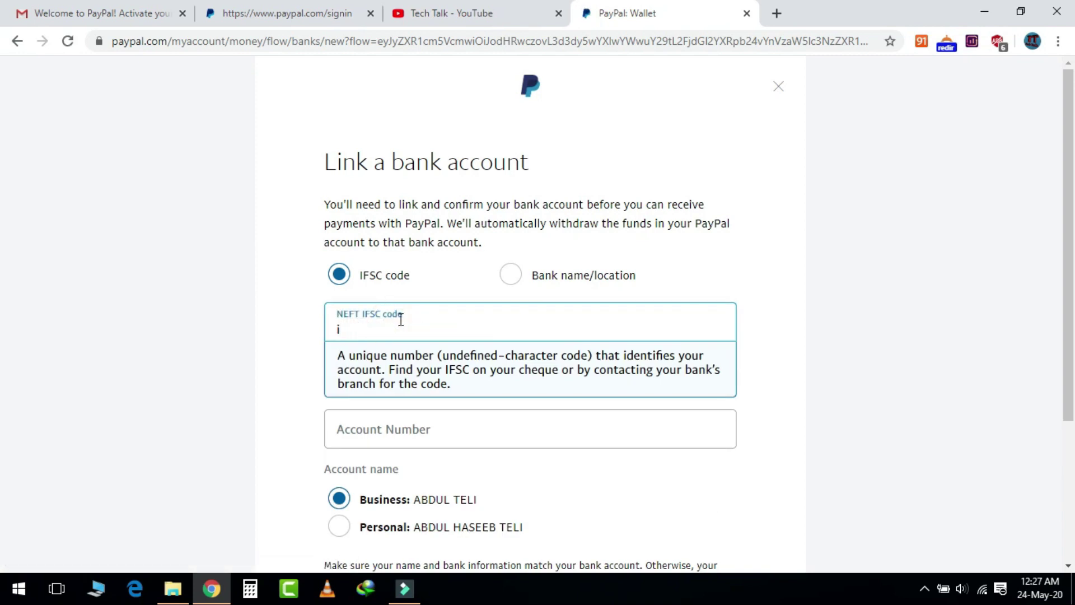
{"action": "left_click", "coordinate": [686, 280]}
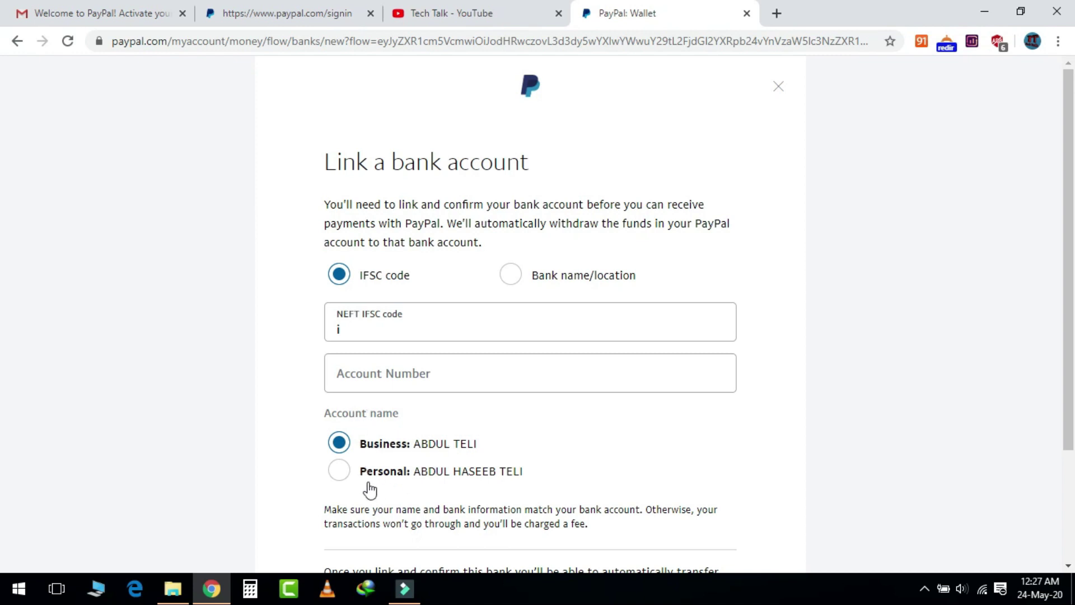
- Select Personal under Account name, then move on to the bank account number field
{"action": "scroll", "coordinate": [369, 490], "scroll_direction": "down", "scroll_amount": 3}
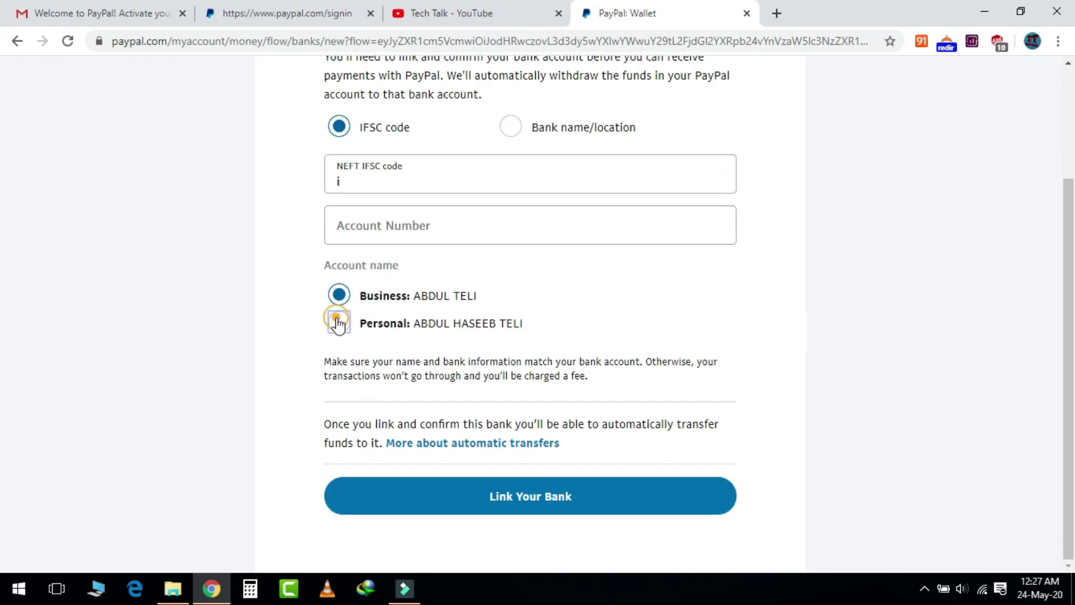
{"action": "left_click", "coordinate": [338, 321]}
{"action": "scroll", "coordinate": [607, 404], "scroll_direction": "up", "scroll_amount": 3}
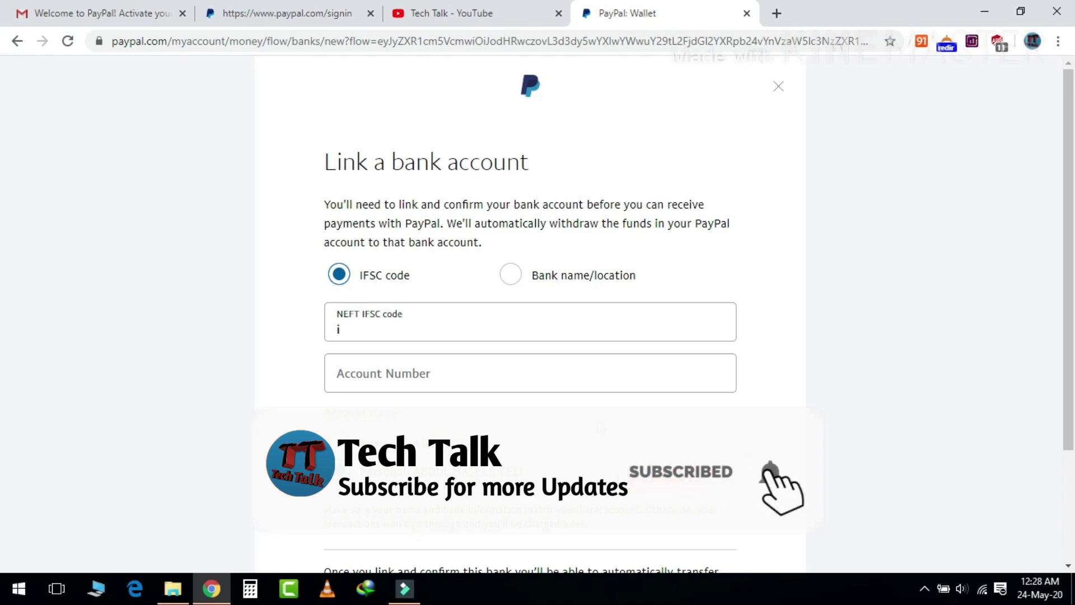
{"action": "left_click", "coordinate": [578, 377]}
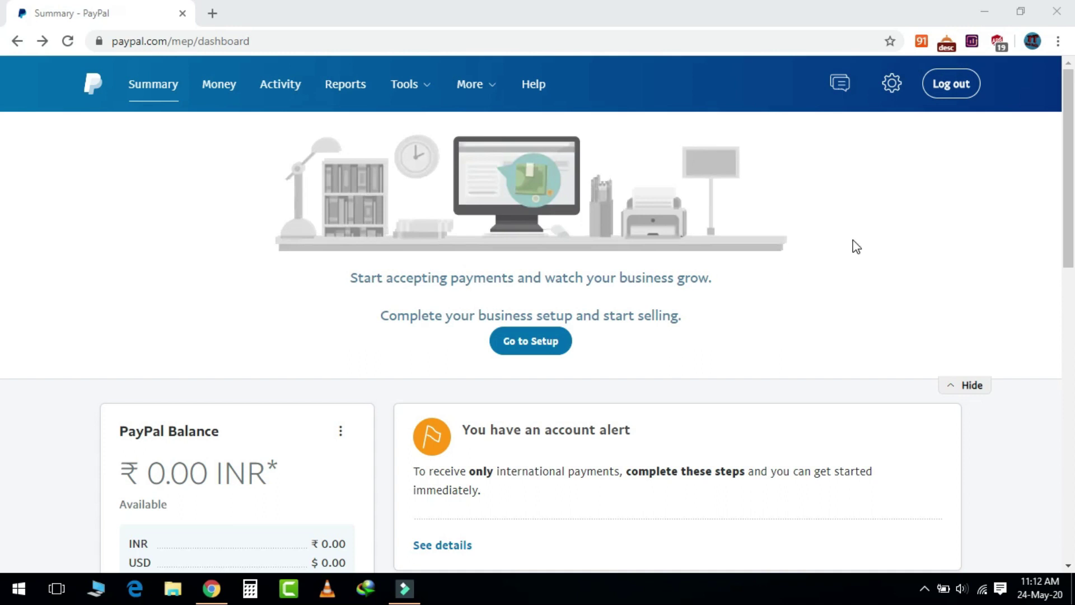
- Look over the ₹0.00 INR Summary dashboard, then return to the Business Setup checklist via Go to Setup
{"action": "scroll", "coordinate": [223, 414], "scroll_direction": "down", "scroll_amount": 1}
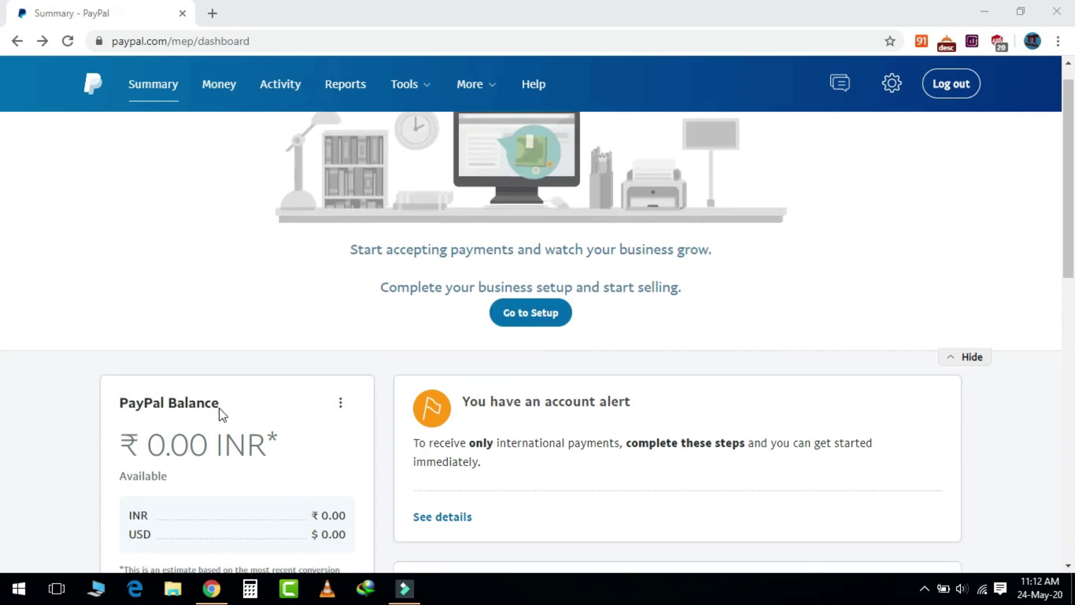
{"action": "scroll", "coordinate": [202, 347], "scroll_direction": "down", "scroll_amount": 2}
{"action": "scroll", "coordinate": [207, 454], "scroll_direction": "down", "scroll_amount": 4}
{"action": "scroll", "coordinate": [331, 343], "scroll_direction": "up", "scroll_amount": 5}
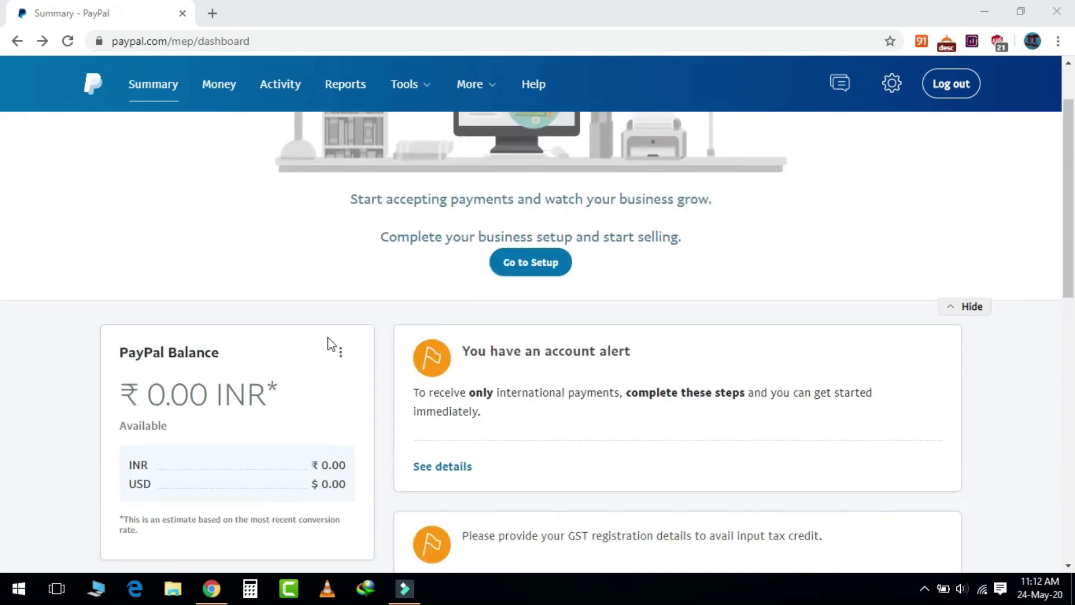
{"action": "scroll", "coordinate": [467, 272], "scroll_direction": "up", "scroll_amount": 2}
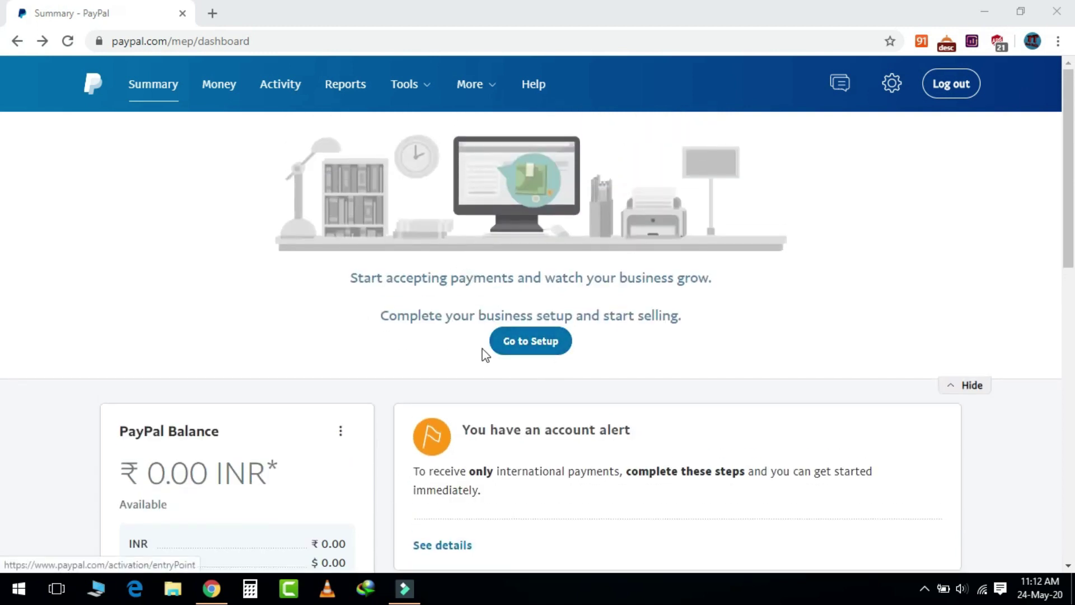
{"action": "left_click", "coordinate": [533, 348]}
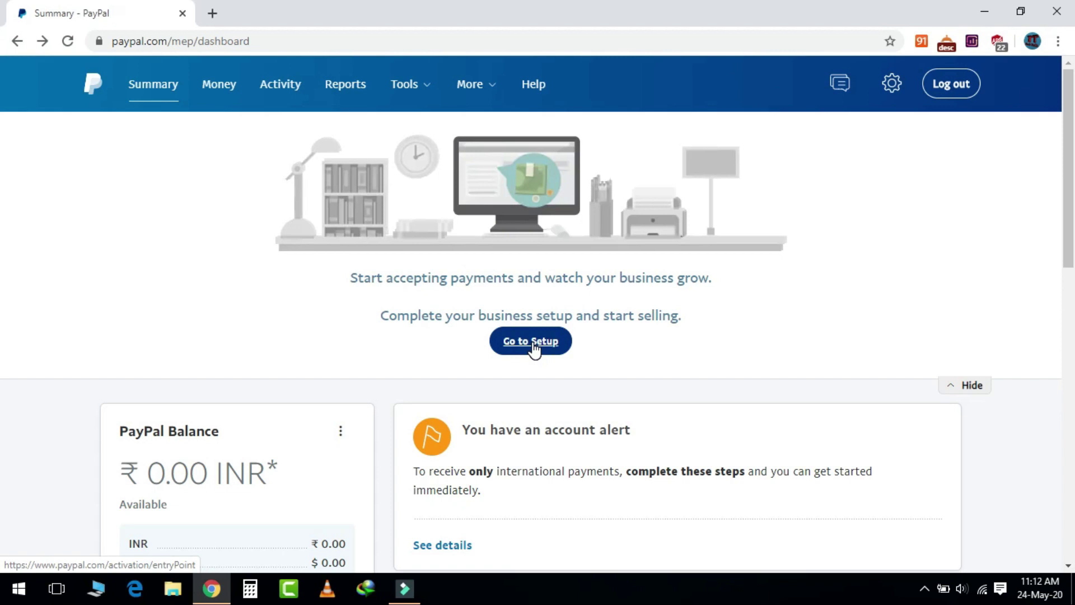
{"action": "left_click", "coordinate": [533, 347]}
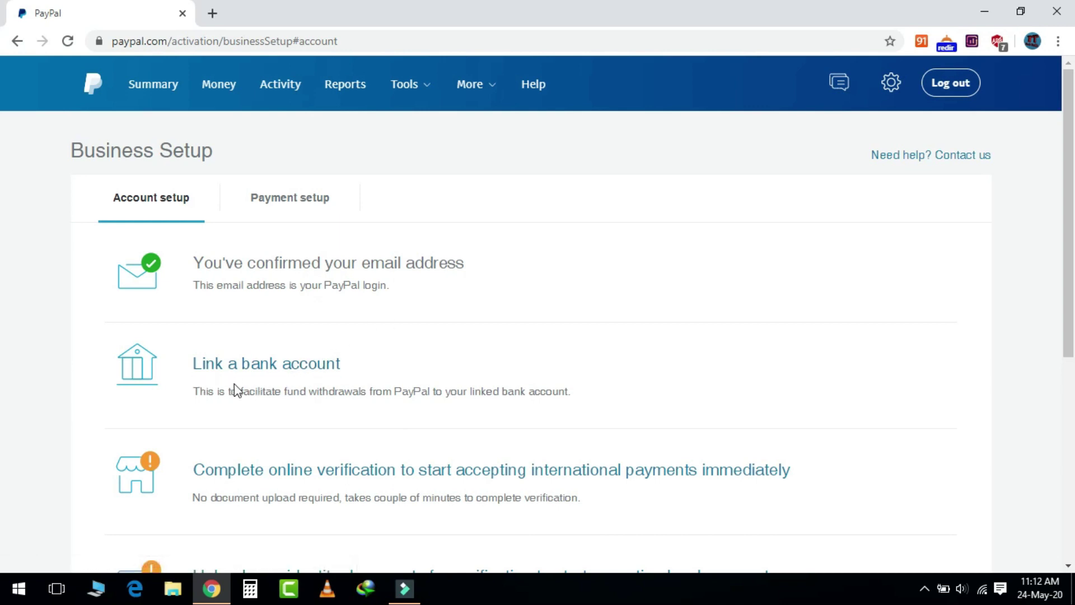
- Scroll down the Business Setup page
{"action": "scroll", "coordinate": [435, 368], "scroll_direction": "down", "scroll_amount": 3}
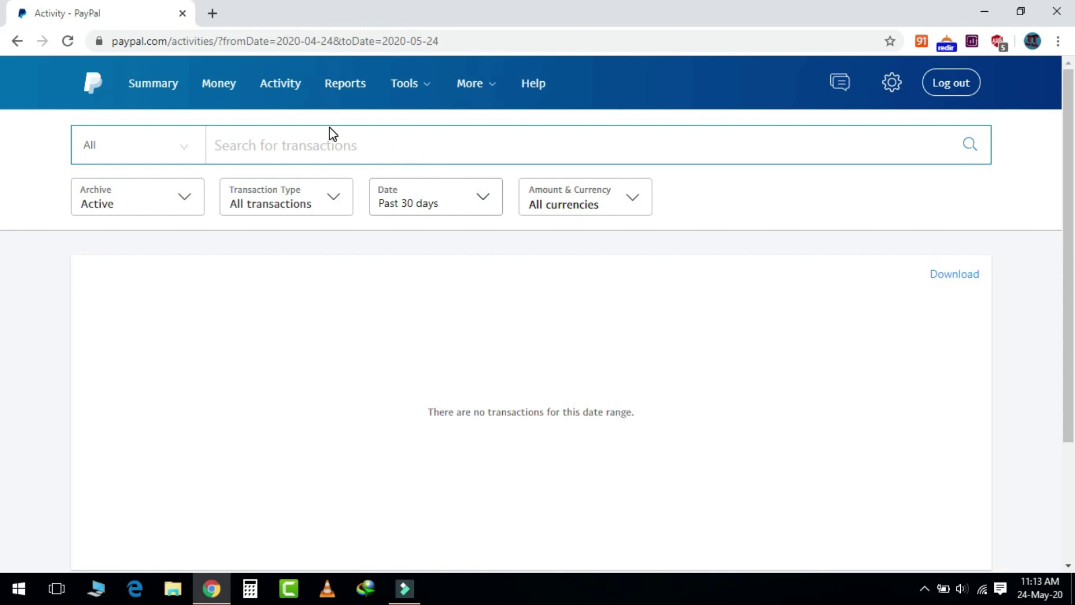
- Go to Activity, then Reports, to see Sales Insights for the past 30 days
{"action": "left_click", "coordinate": [283, 87]}
{"action": "left_click", "coordinate": [347, 89]}
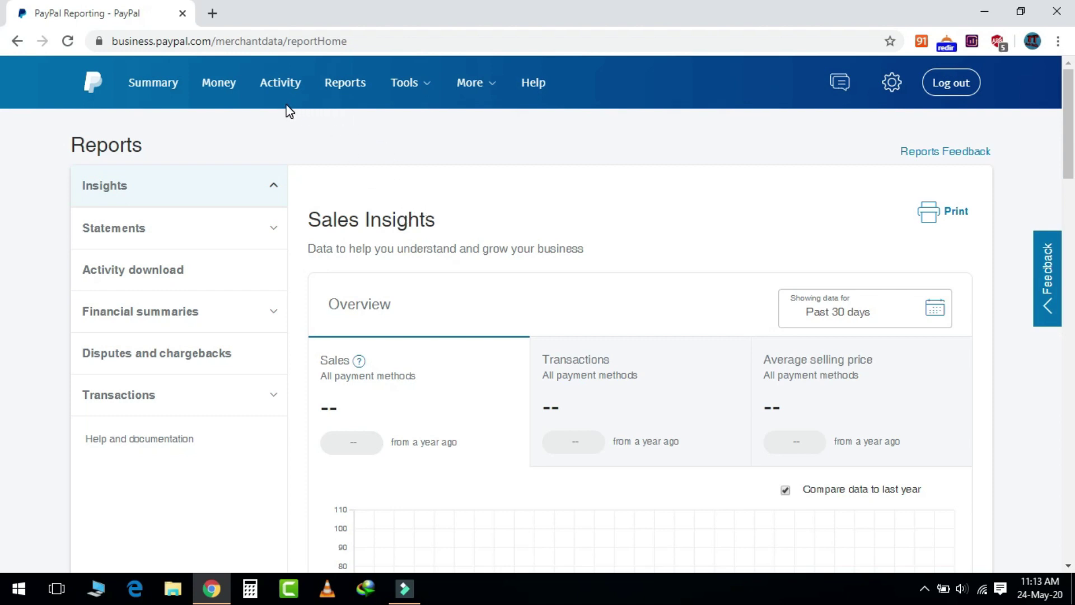
{"action": "mouse_move", "coordinate": [458, 99]}
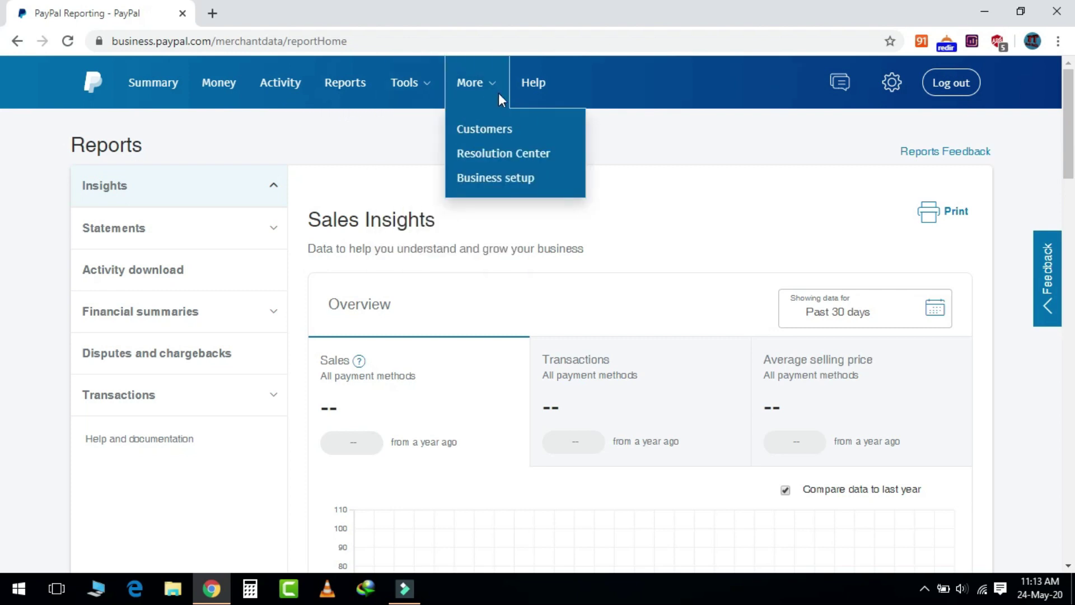